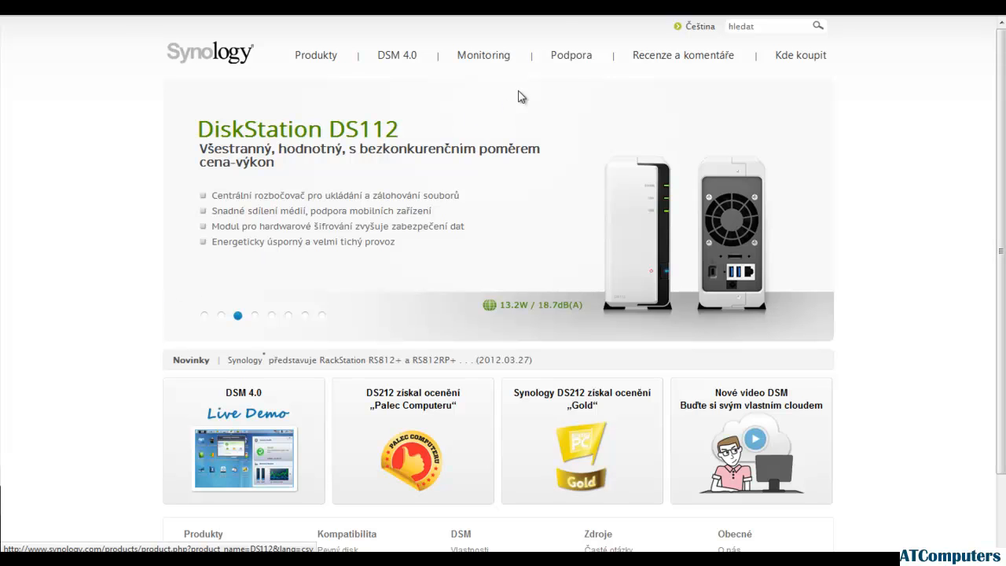
# Open the support download center (Centrum pro stahování) and list the downloads for the 5-bay DS1511+
pyautogui.moveTo(565, 60)
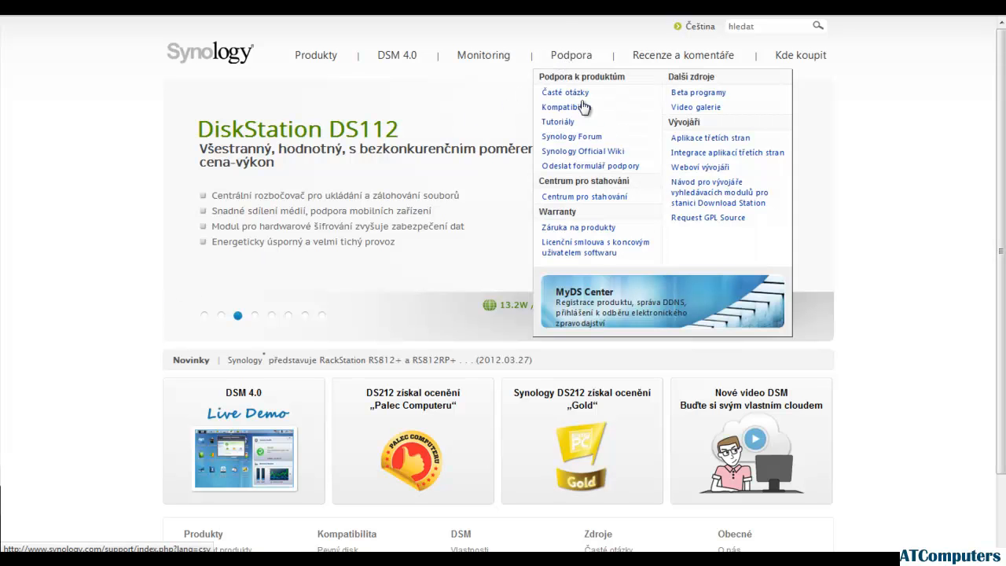
pyautogui.click(597, 202)
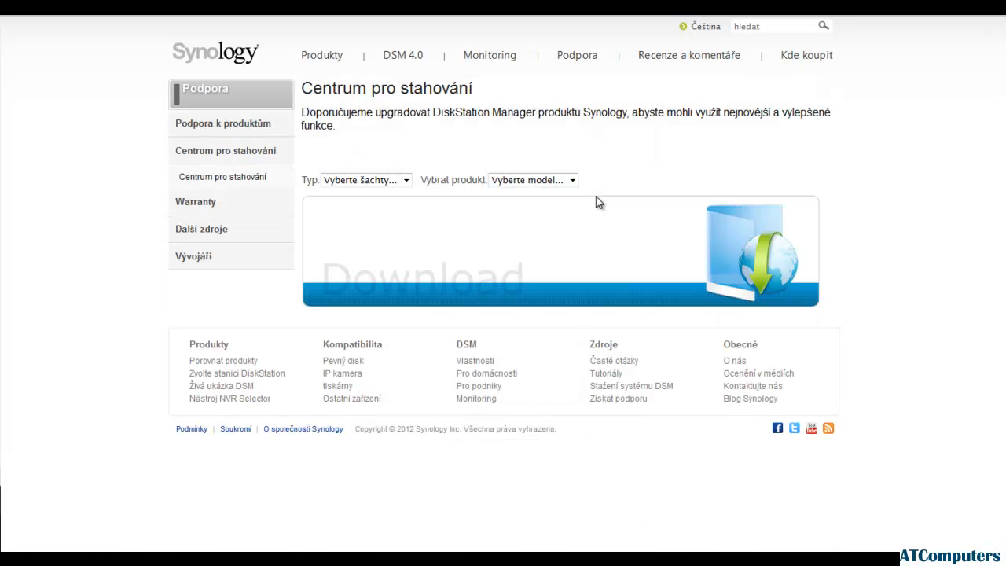
pyautogui.click(407, 181)
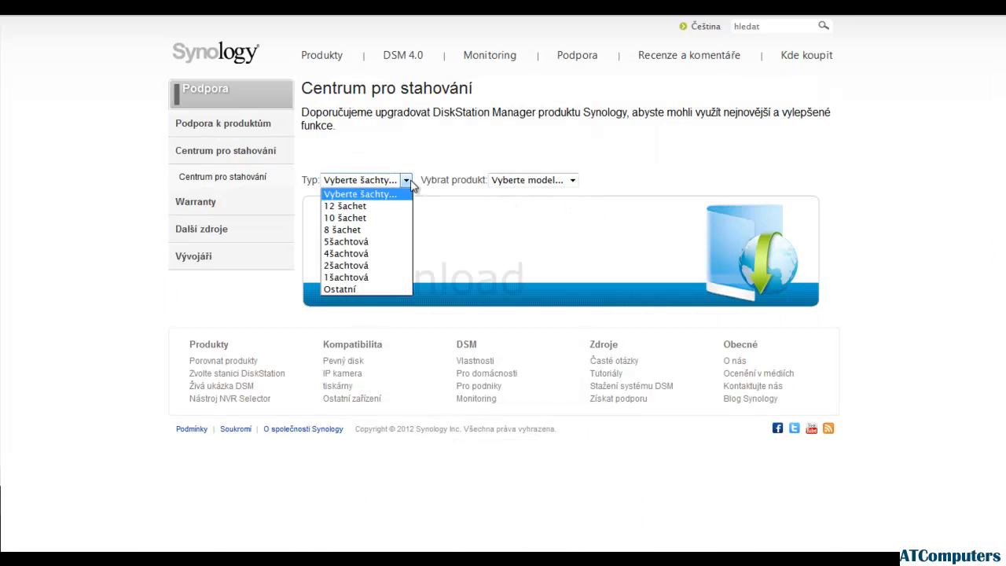
pyautogui.click(370, 243)
pyautogui.click(543, 181)
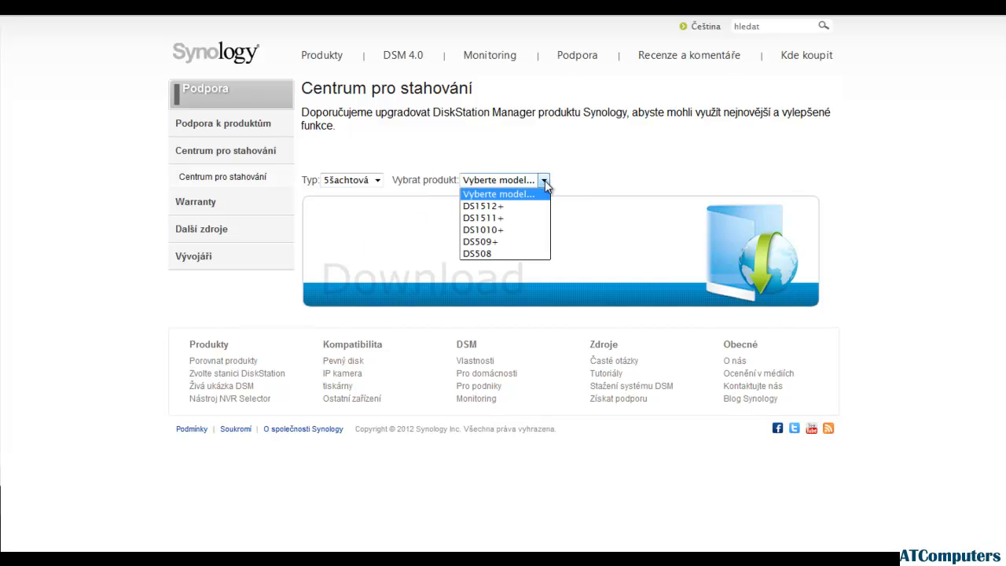
pyautogui.click(510, 218)
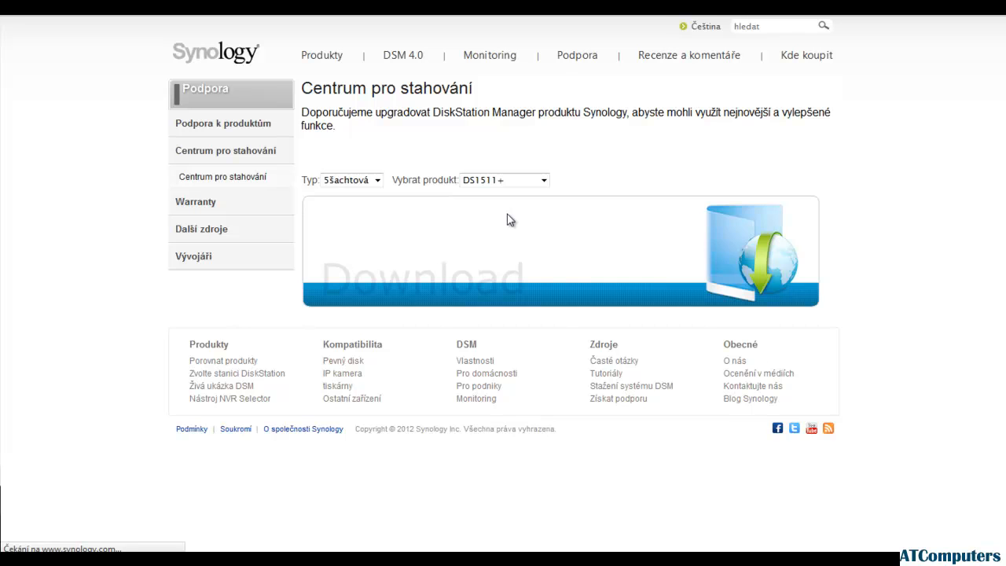
# Download Data Replicator 3 from the Evropa mirror in the DS1511+ download list
pyautogui.scroll(-3, 507, 219)
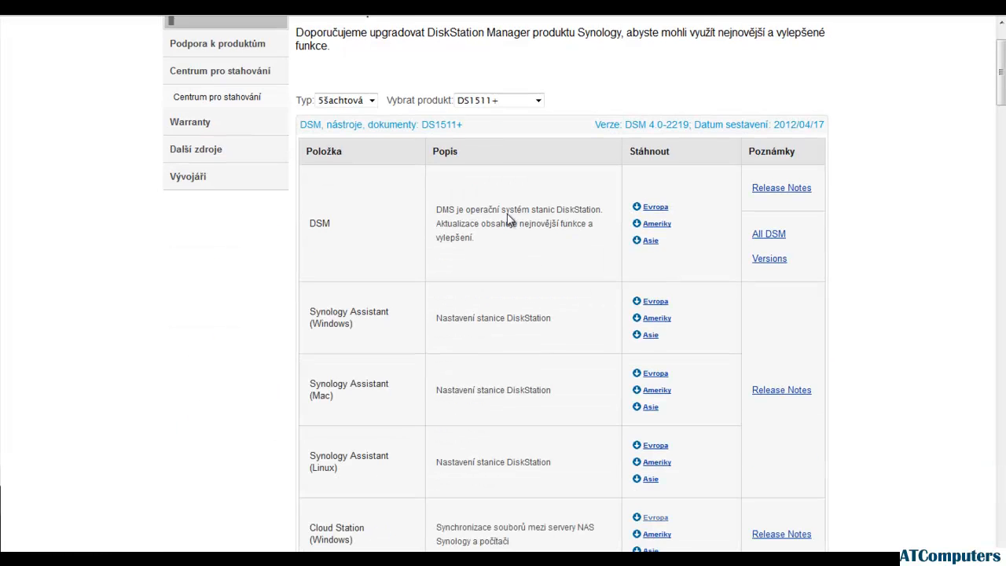
pyautogui.scroll(-2, 506, 219)
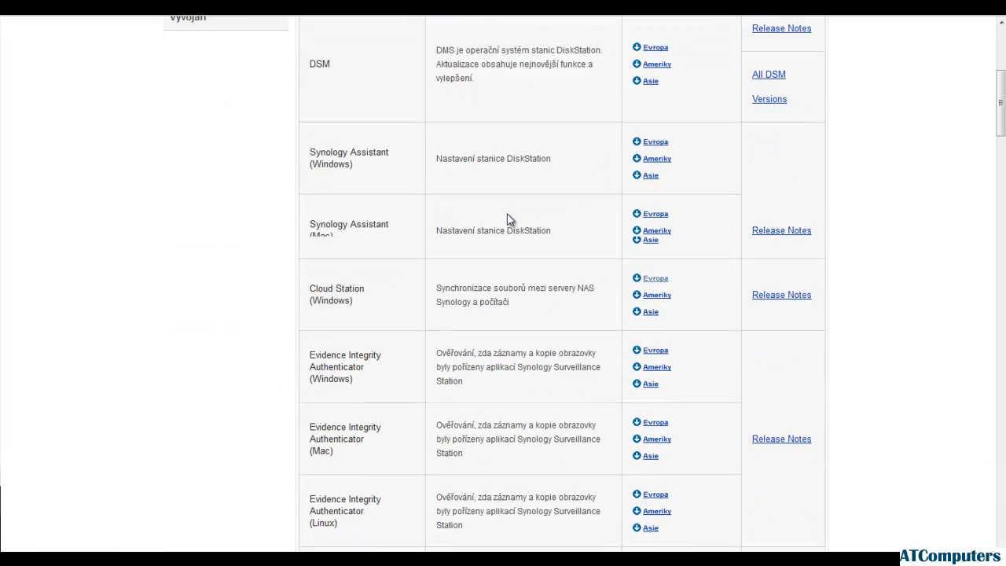
pyautogui.scroll(-1, 509, 220)
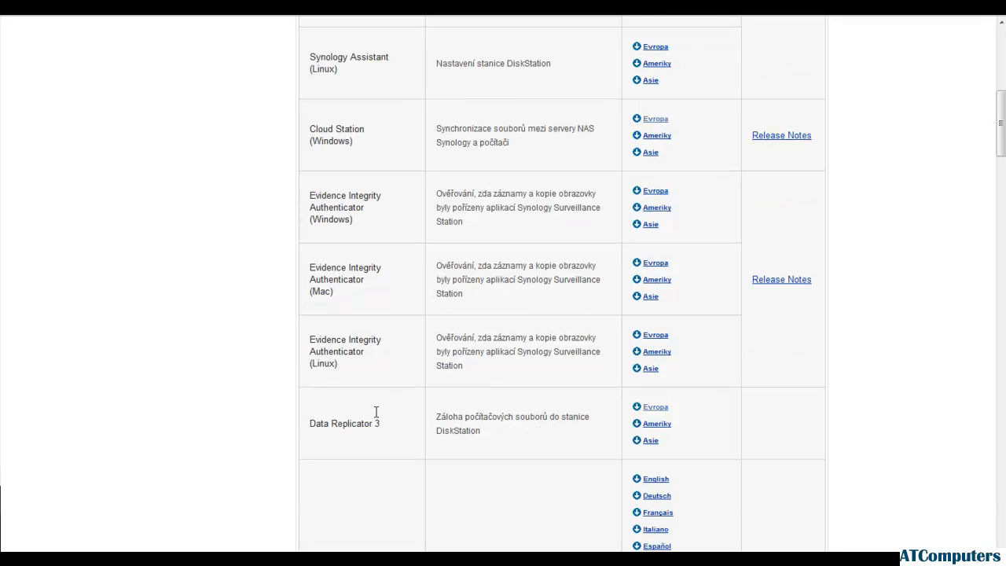
pyautogui.click(664, 404)
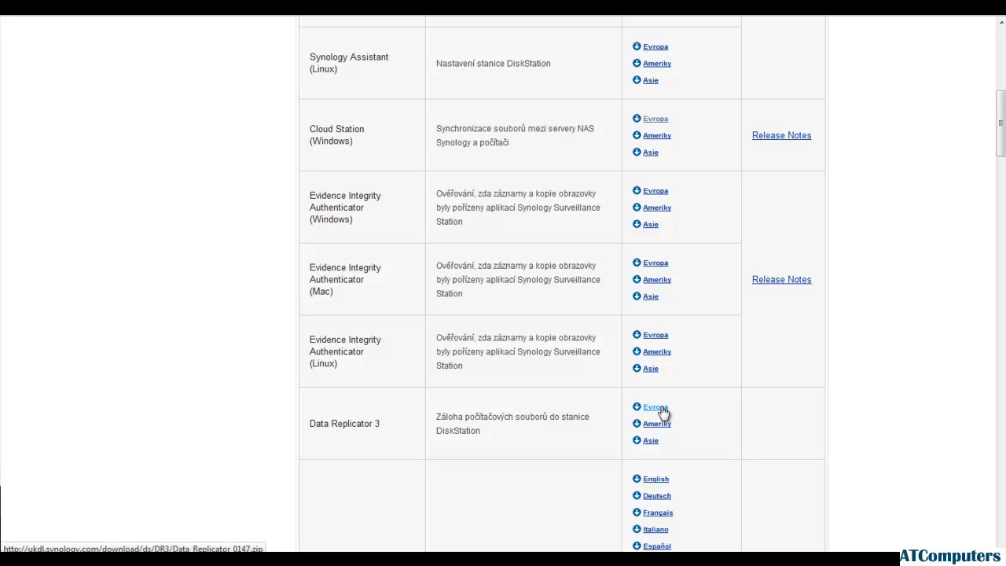
pyautogui.click(664, 409)
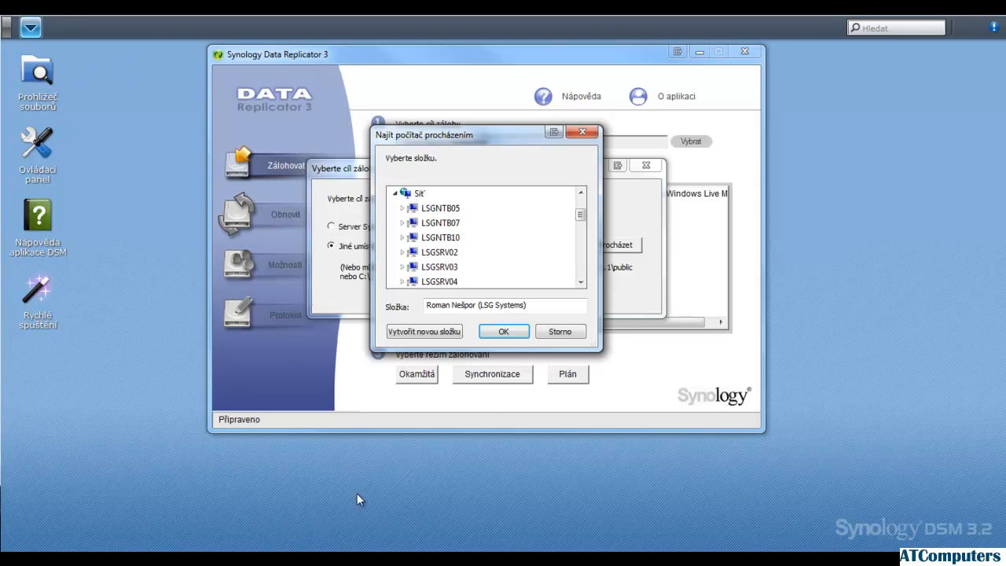
# In Synology Data Replicator 3, dismiss the open target dialogs and set the backup target type to Server Synology
pyautogui.click(560, 332)
pyautogui.click(645, 167)
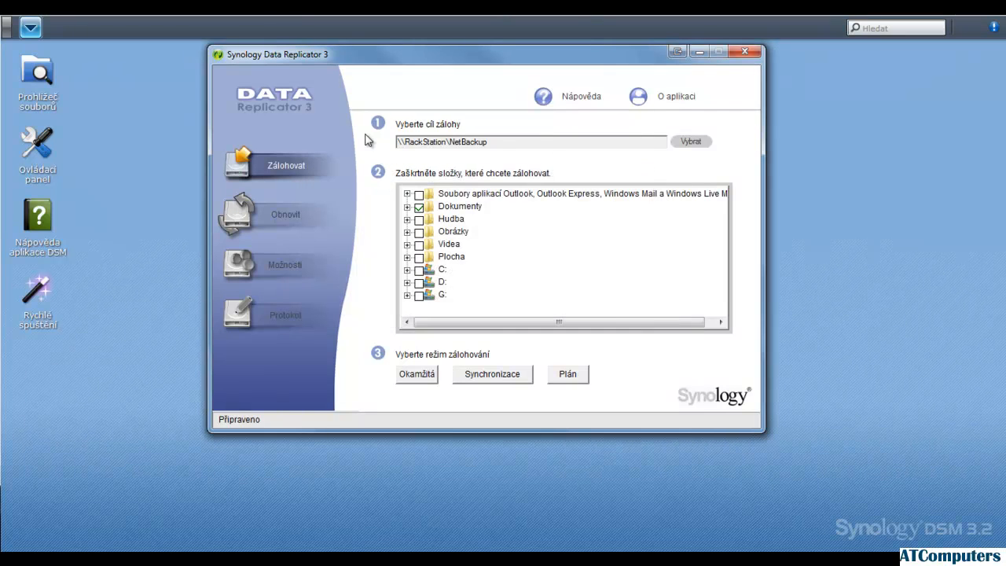
pyautogui.click(690, 143)
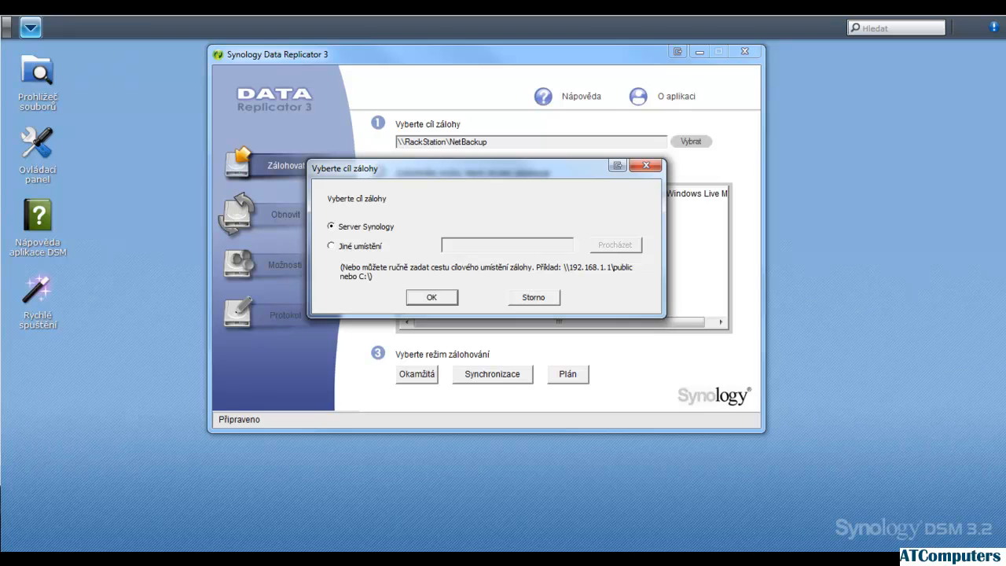
pyautogui.click(368, 248)
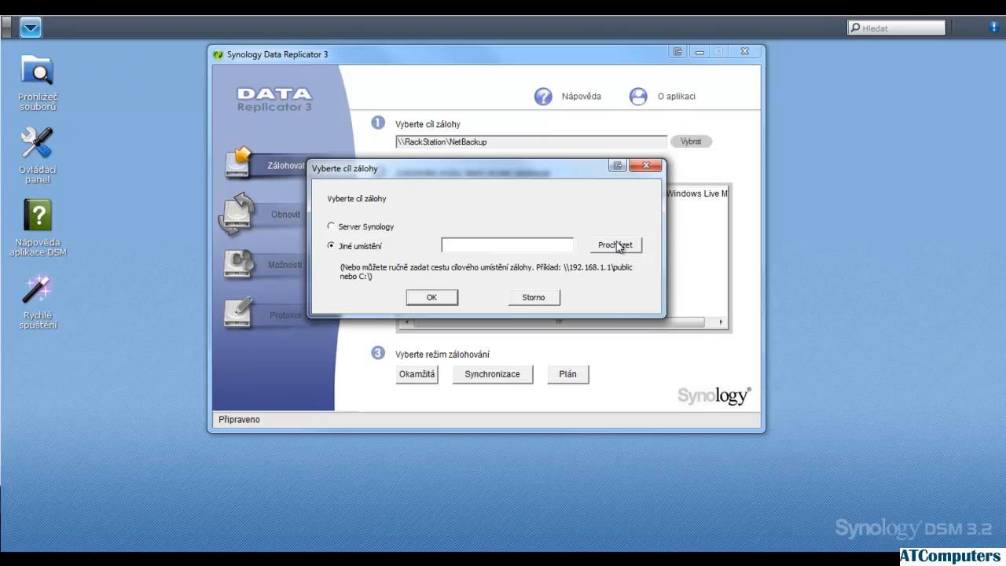
pyautogui.click(384, 227)
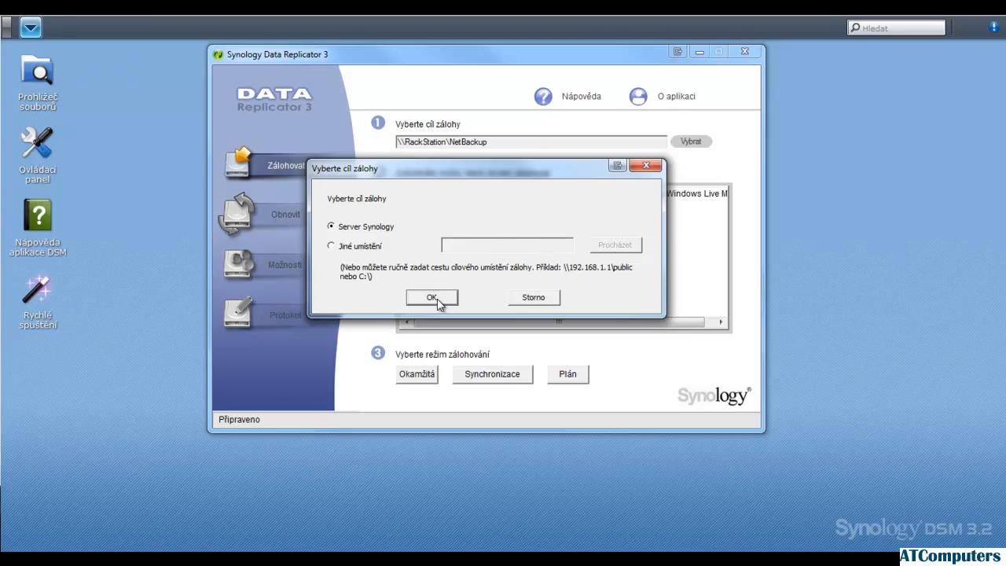
pyautogui.click(438, 300)
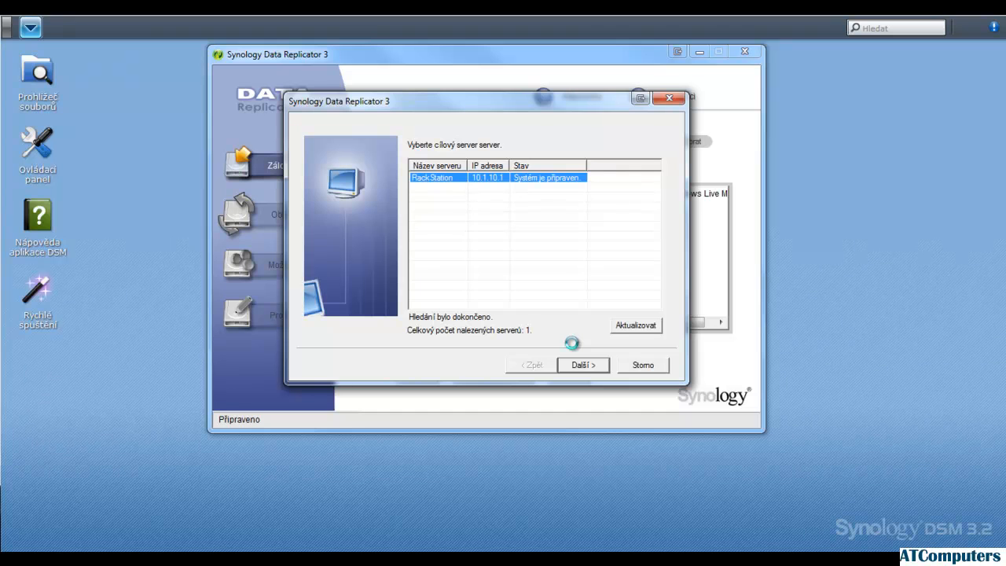
# Choose the RackStation server and sign in with the user name admin and the account password
pyautogui.click(595, 365)
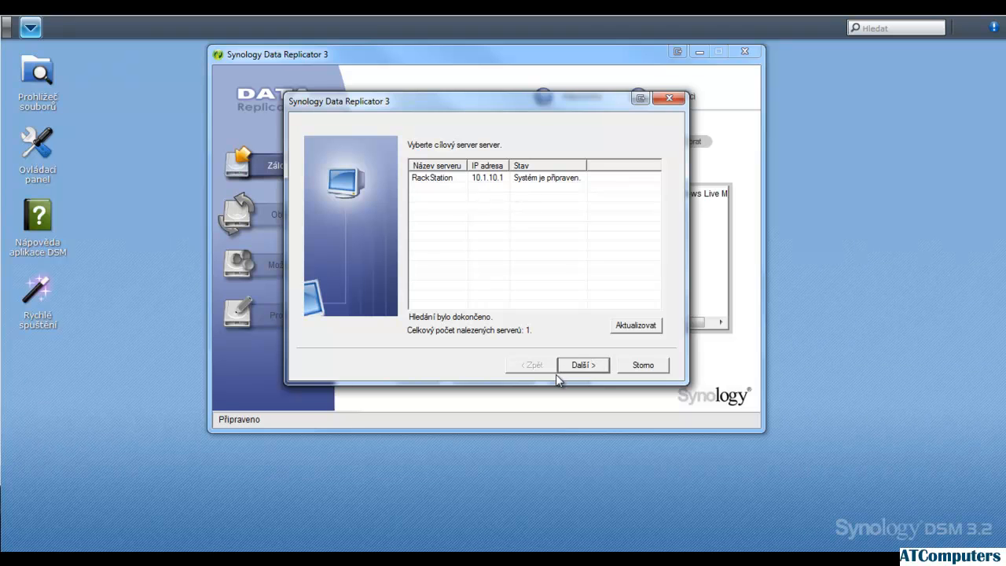
pyautogui.click(595, 368)
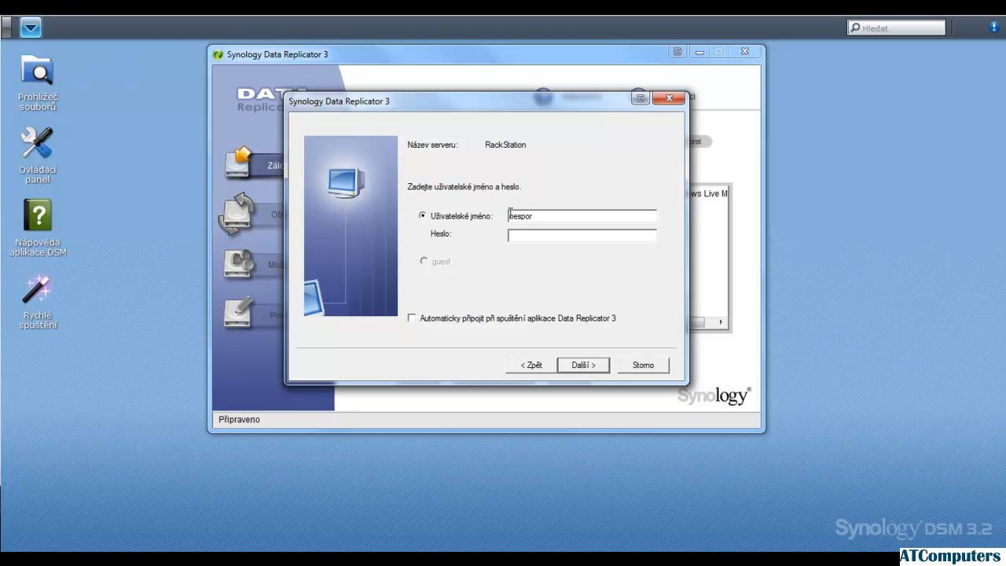
pyautogui.doubleClick(524, 215)
pyautogui.press('BackSpace')
pyautogui.click(585, 369)
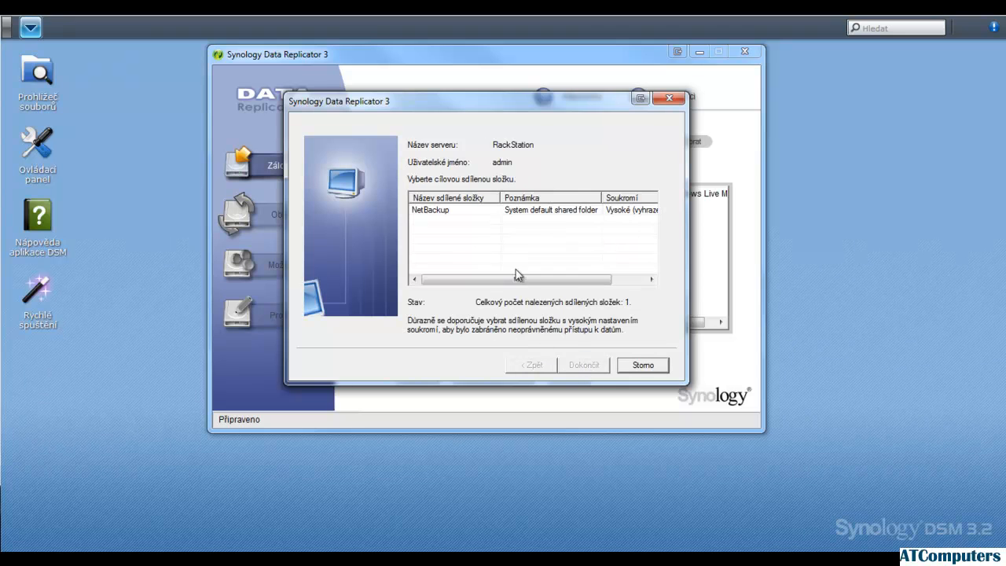
# Set the NetBackup shared folder as the backup destination and have the Dokumenty folder ticked for backup
pyautogui.click(448, 212)
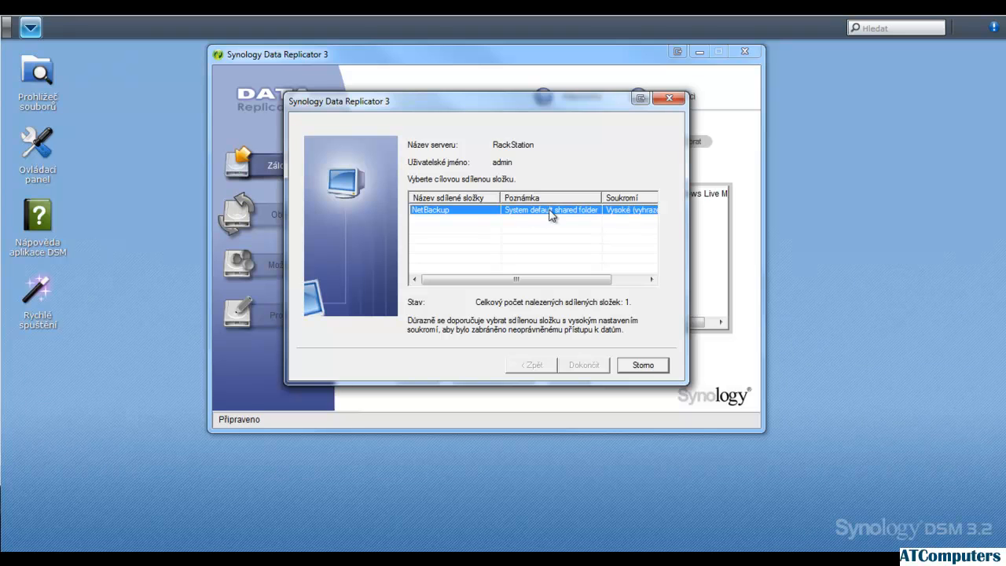
pyautogui.click(579, 365)
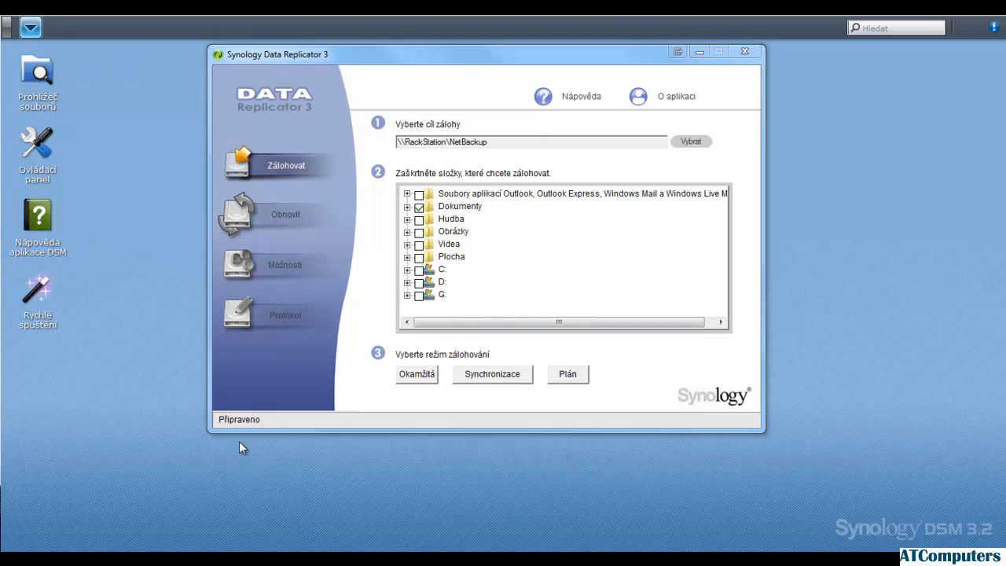
pyautogui.click(422, 208)
pyautogui.click(419, 207)
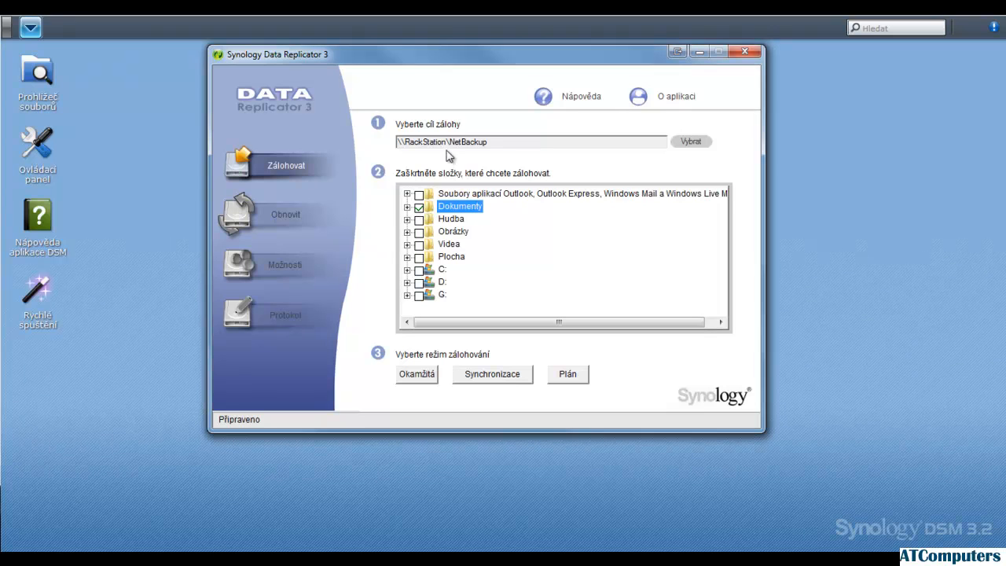
# Review the frequency options for a scheduled backup and leave the schedule settings without saving
pyautogui.click(567, 376)
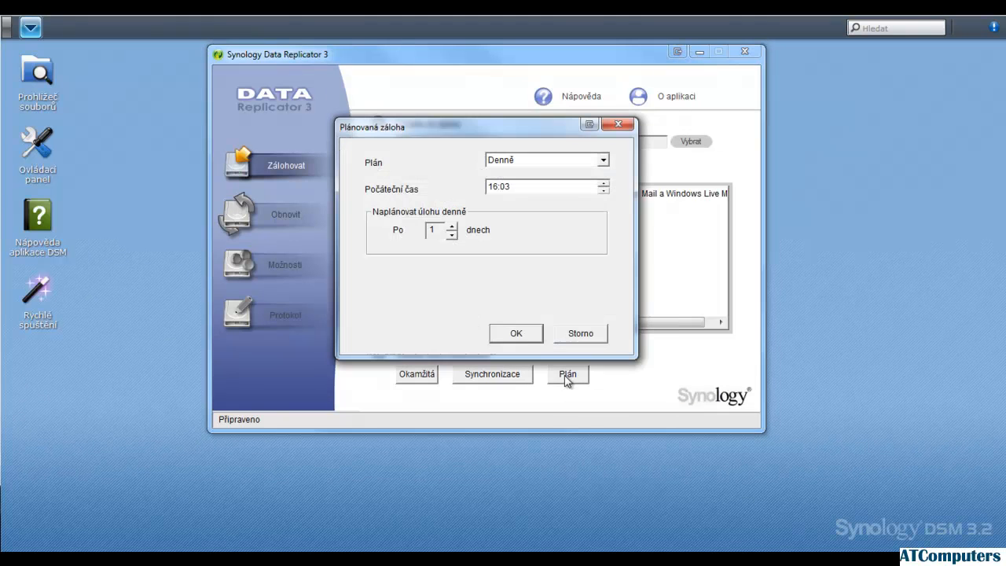
pyautogui.click(551, 163)
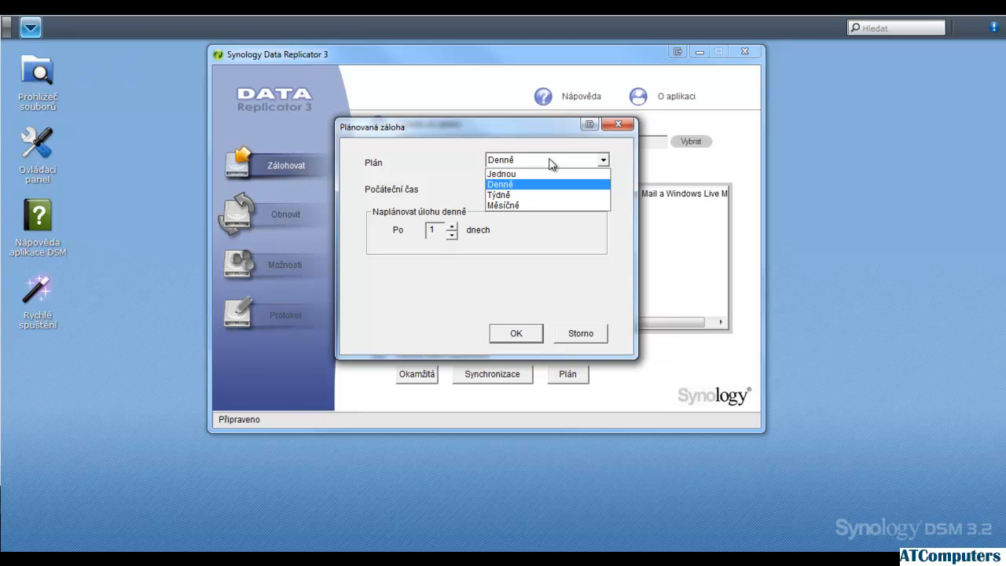
pyautogui.click(550, 163)
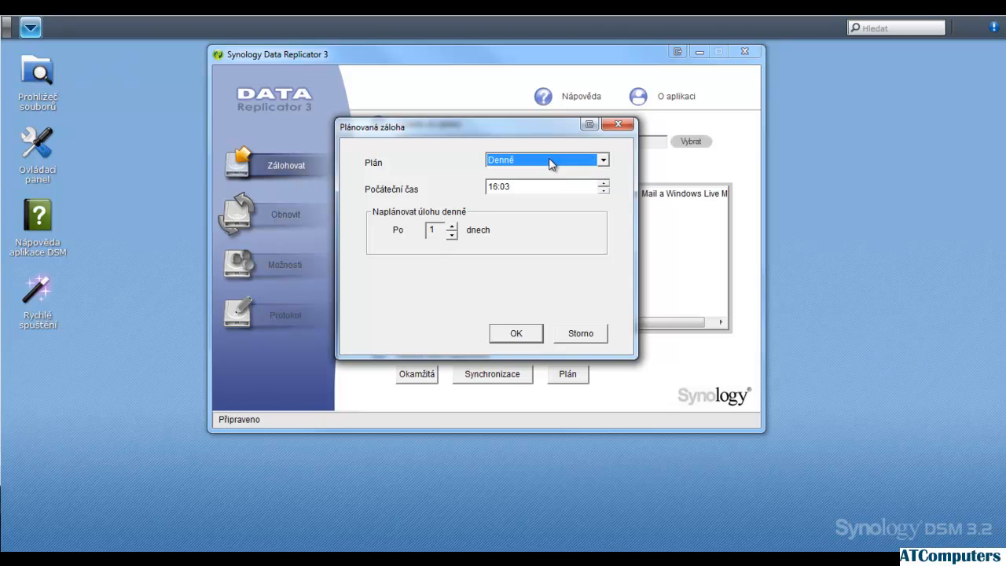
pyautogui.click(588, 330)
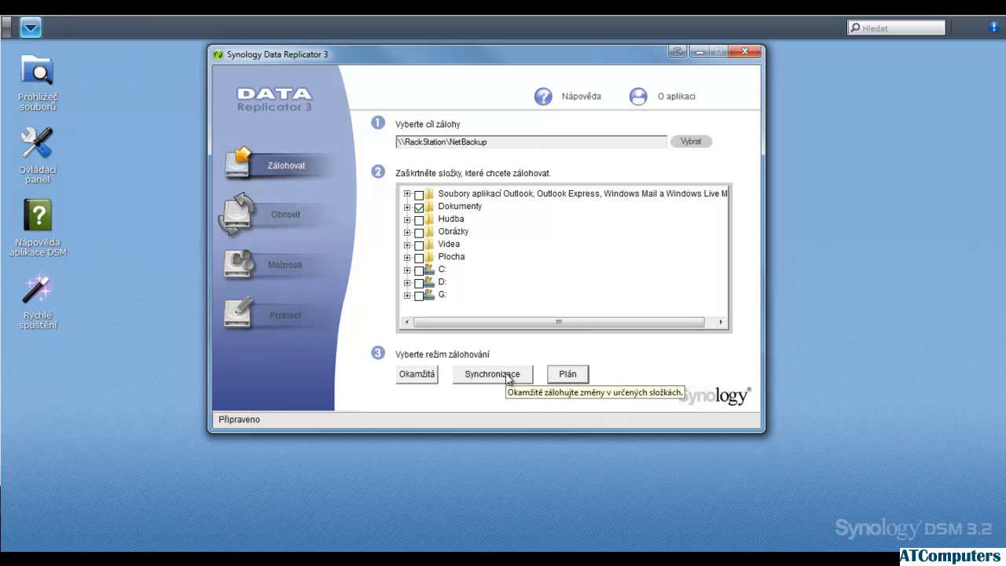
# Run an immediate backup of Dokumenty, close the finished backup dialog and minimize Data Replicator
pyautogui.click(424, 377)
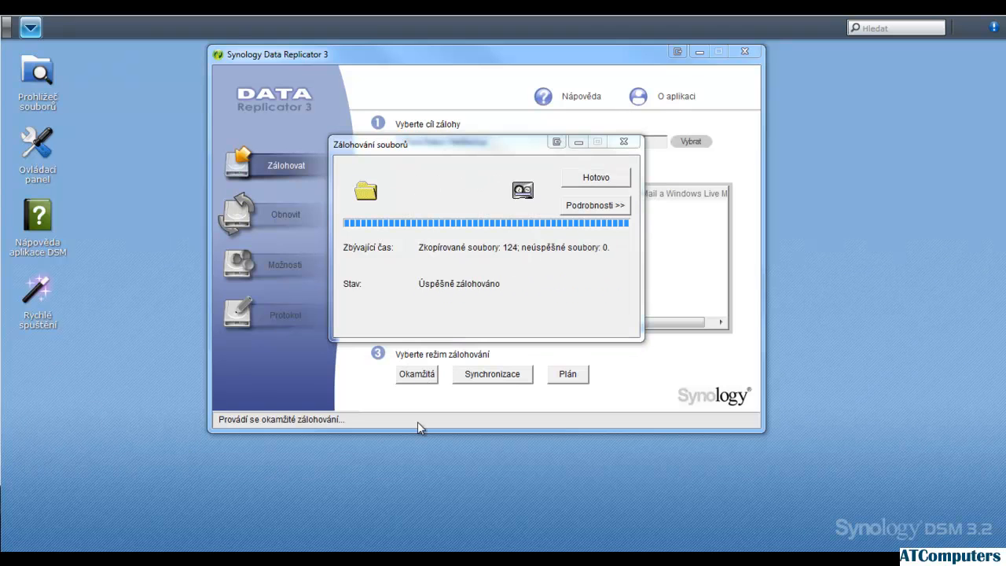
pyautogui.click(586, 181)
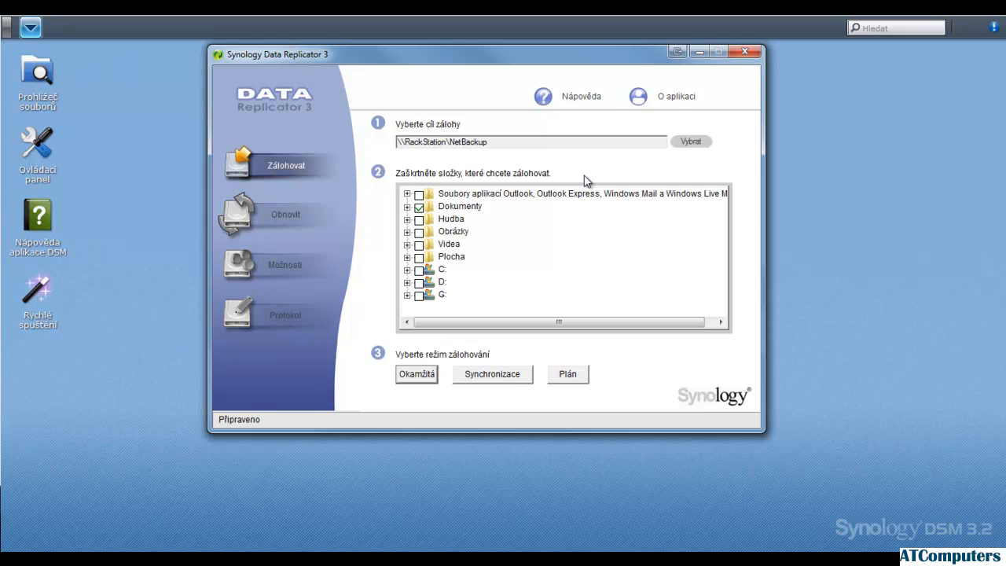
pyautogui.click(697, 52)
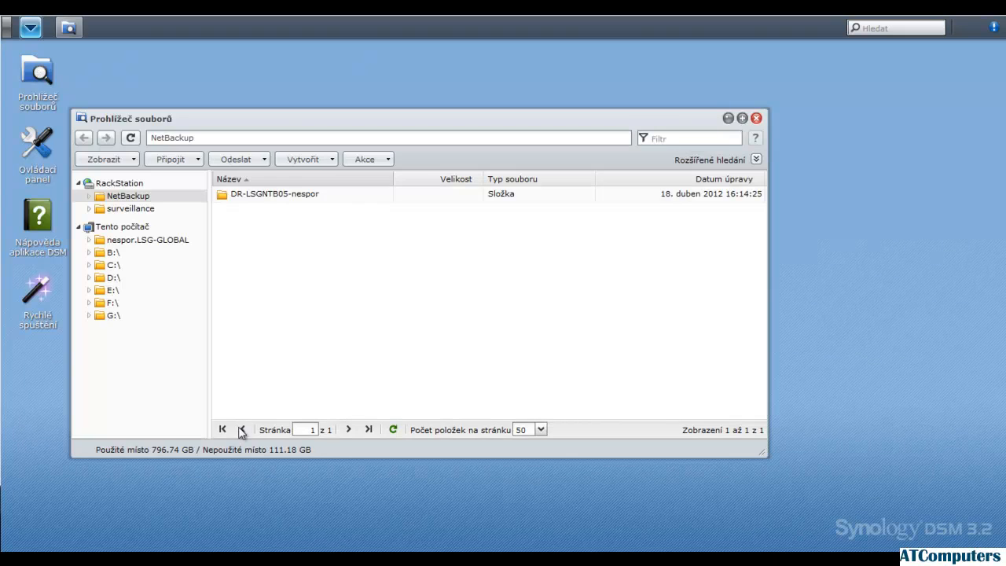
# In the DSM file browser, open the computer's backup folder in NetBackup and go through 20120418_160357 and DRIVEC to Users
pyautogui.doubleClick(114, 203)
pyautogui.click(136, 211)
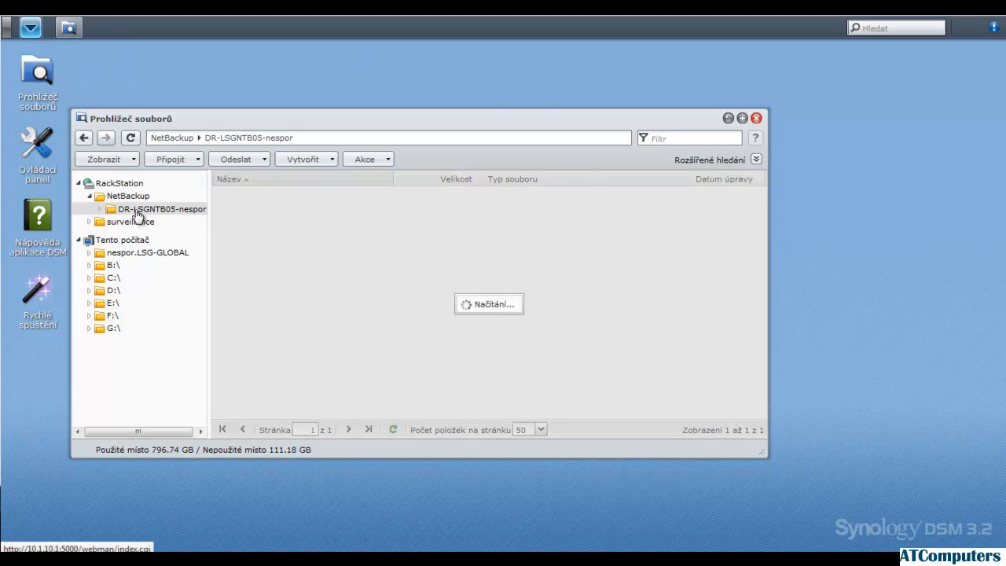
pyautogui.click(275, 198)
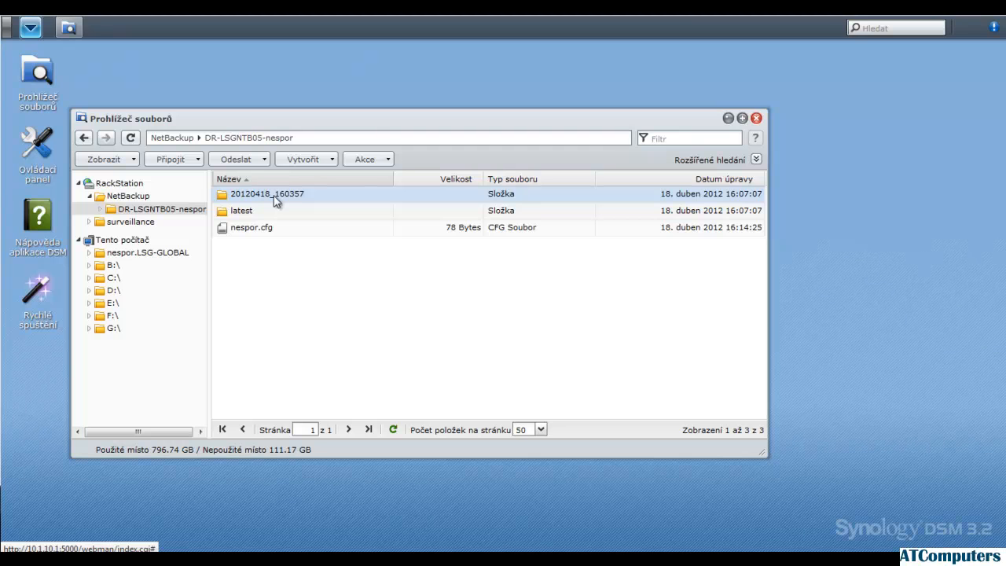
pyautogui.doubleClick(275, 198)
pyautogui.doubleClick(259, 198)
pyautogui.doubleClick(259, 198)
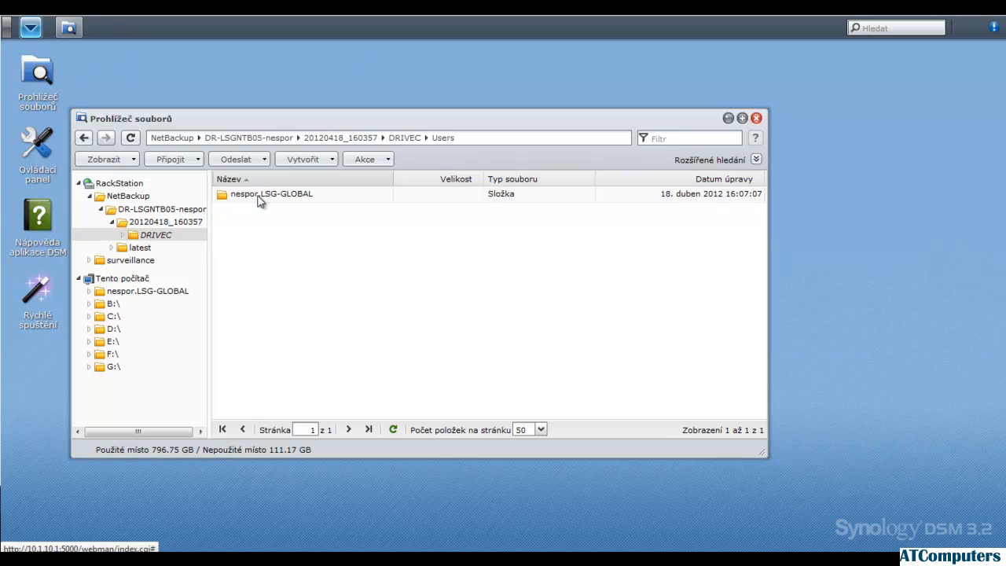
# Return to NetBackup, expand the computer's backup folder again and open its latest subfolder
pyautogui.click(101, 210)
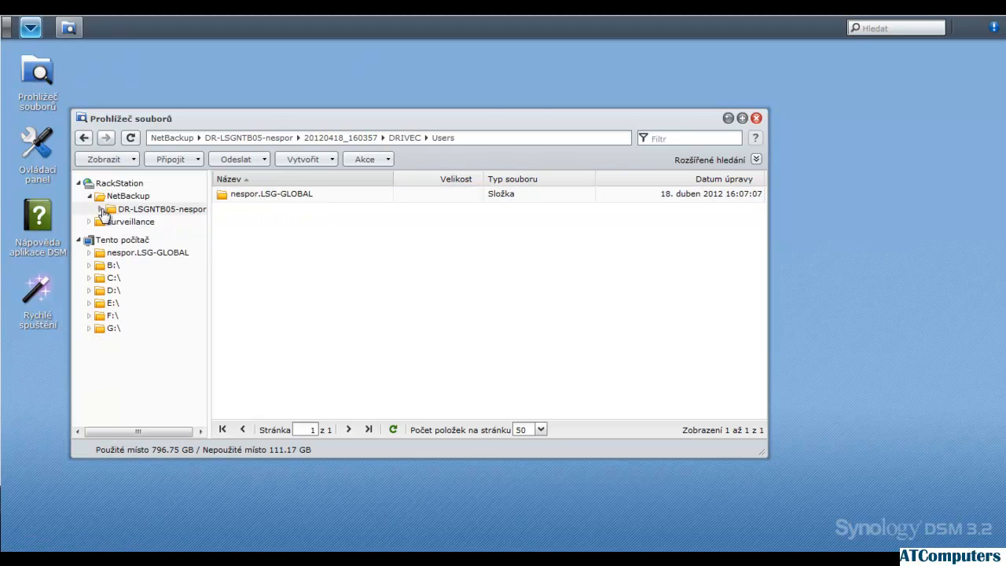
pyautogui.click(122, 196)
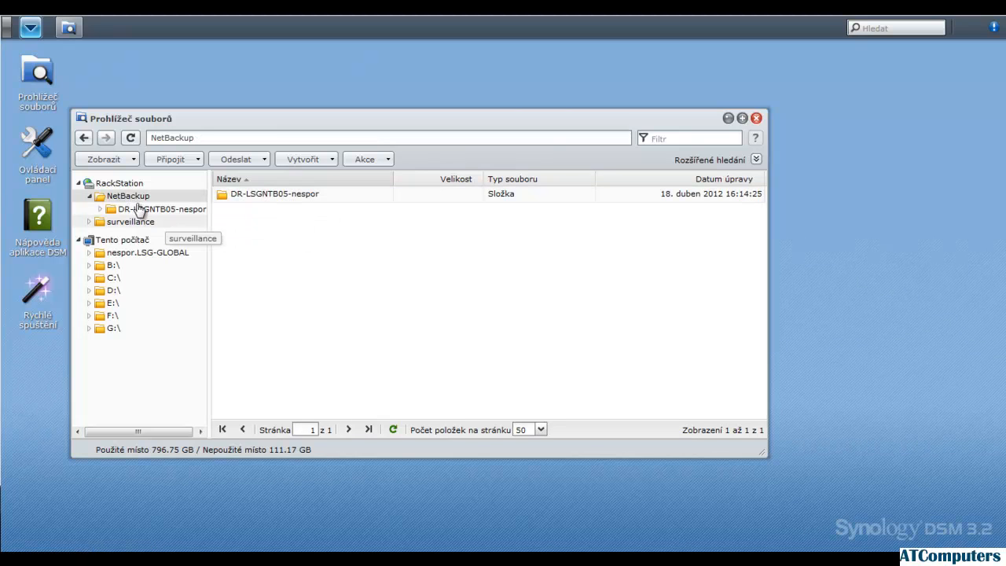
pyautogui.click(100, 209)
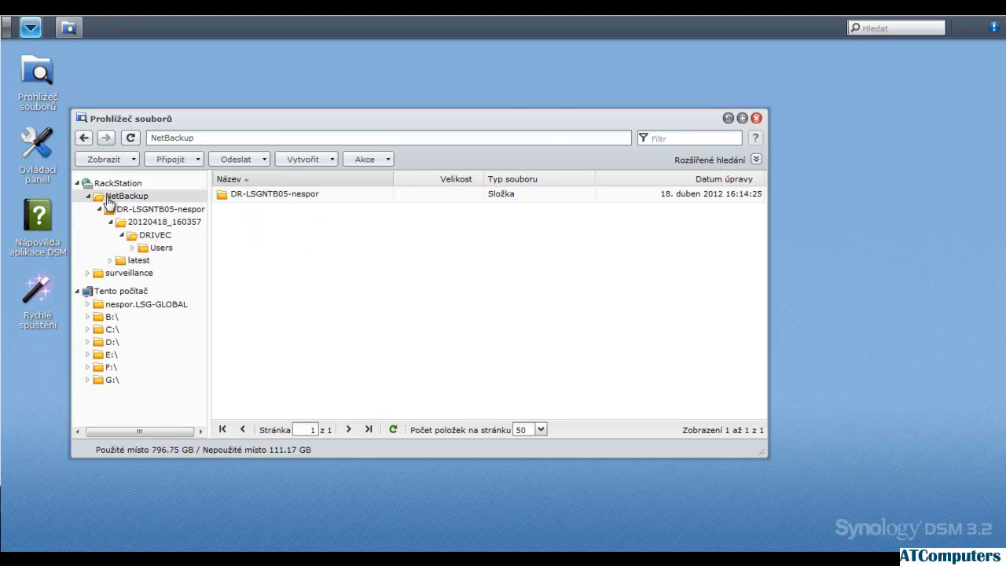
pyautogui.click(138, 261)
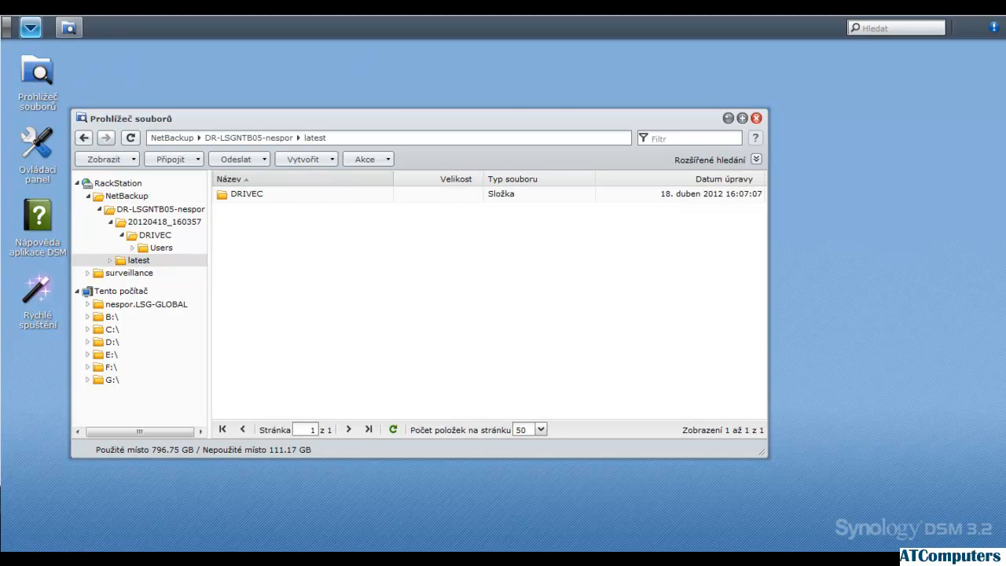
# Collapse the NetBackup folder tree and show the contents of NetBackup itself
pyautogui.click(89, 196)
pyautogui.click(108, 197)
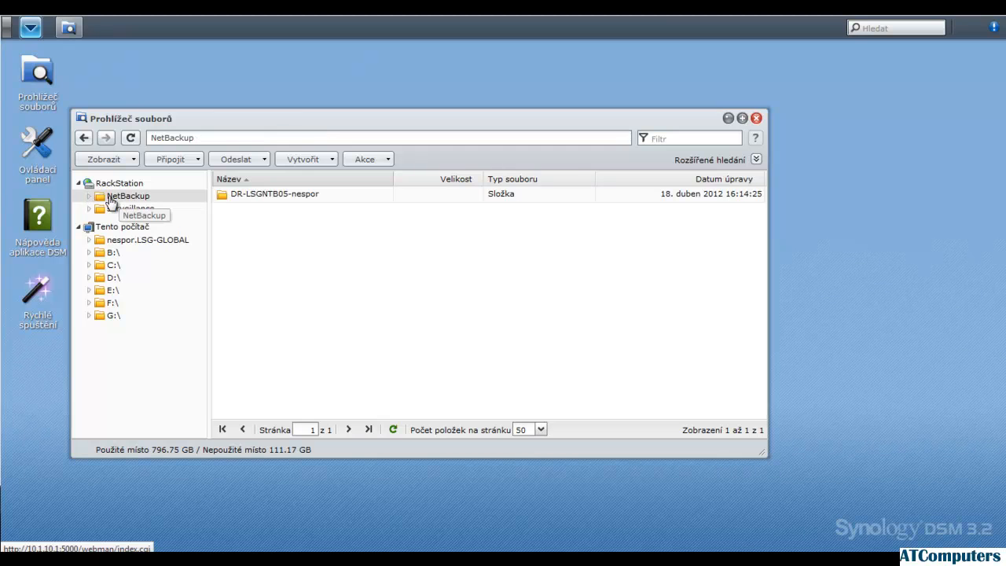
# Switch to Data Replicator, enable e-mail notification after an immediate backup in its options, and accept the existing SMTP settings
pyautogui.hotkey('alt', 'Tab')
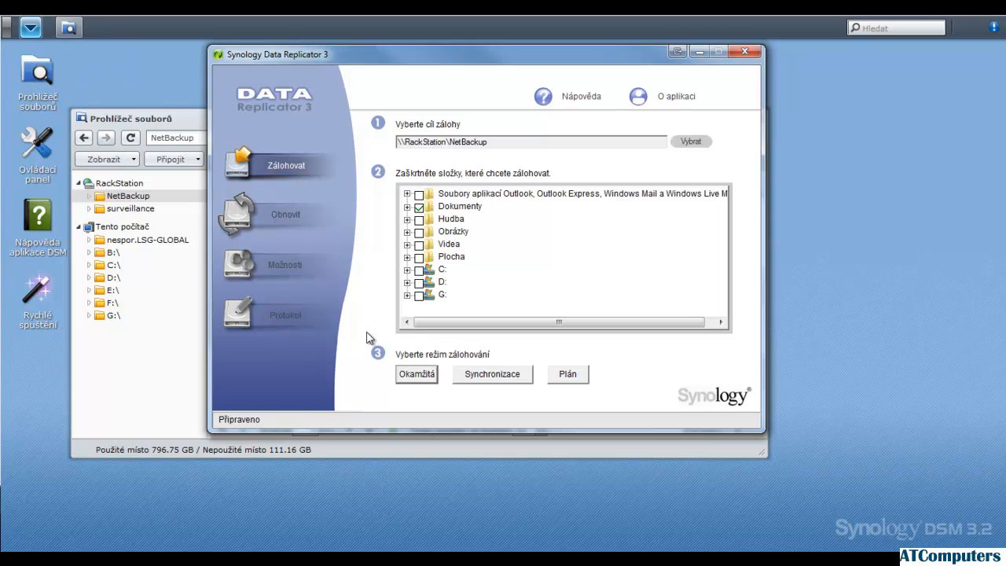
pyautogui.click(299, 264)
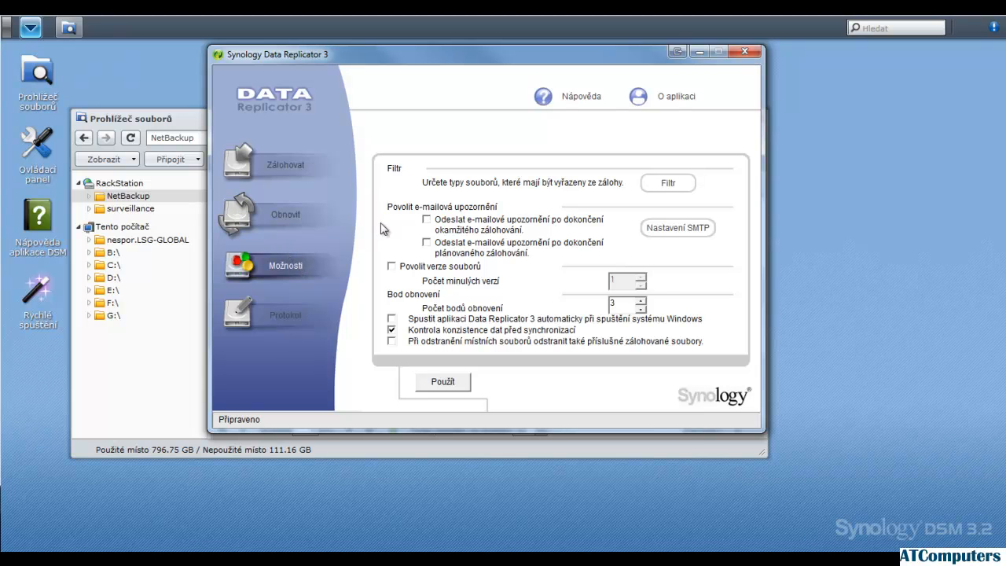
pyautogui.click(427, 221)
pyautogui.click(676, 227)
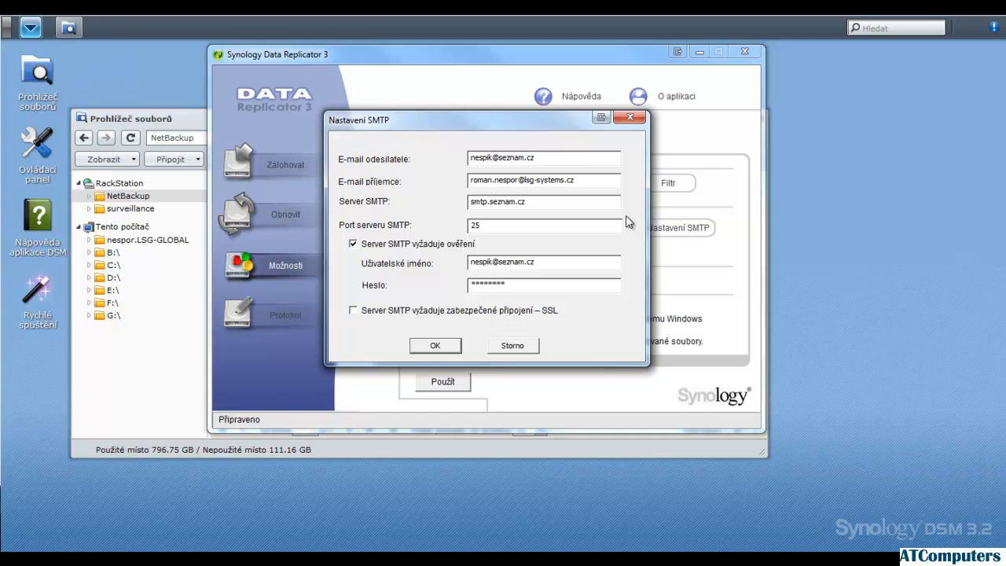
pyautogui.click(438, 345)
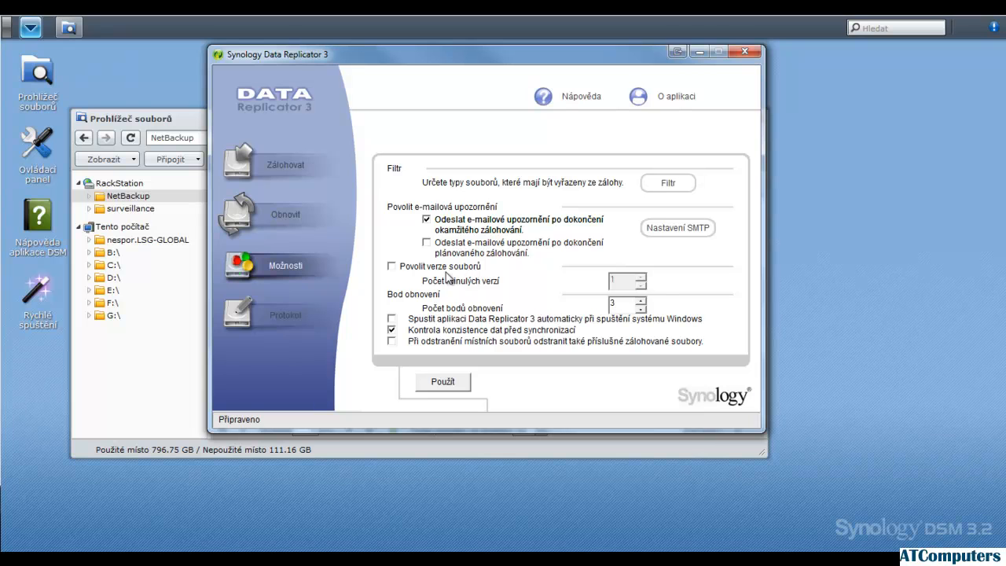
# Try out file versioning by enabling it and adjusting the number of past versions, and disable it again
pyautogui.click(393, 267)
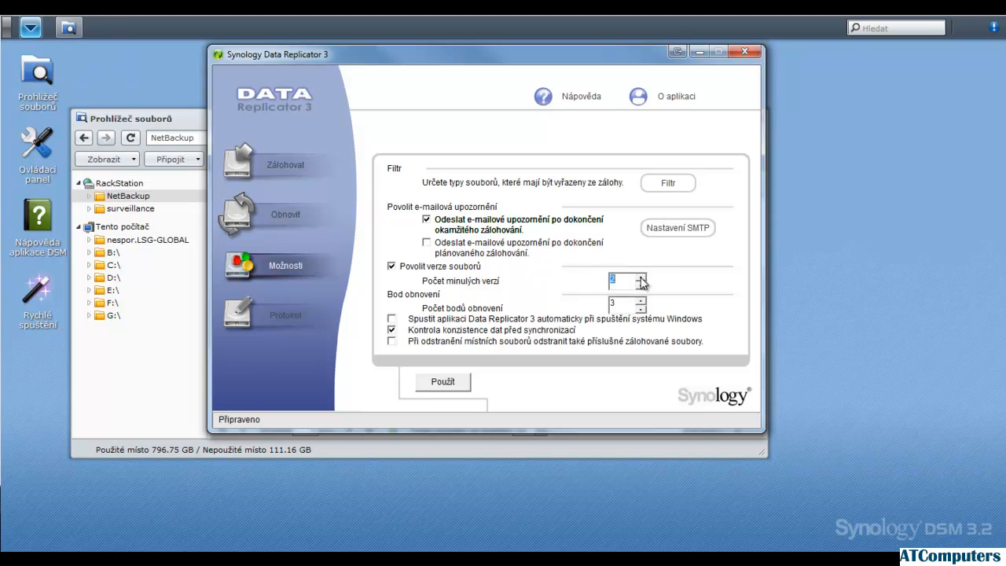
pyautogui.click(641, 278)
pyautogui.click(641, 287)
pyautogui.click(394, 267)
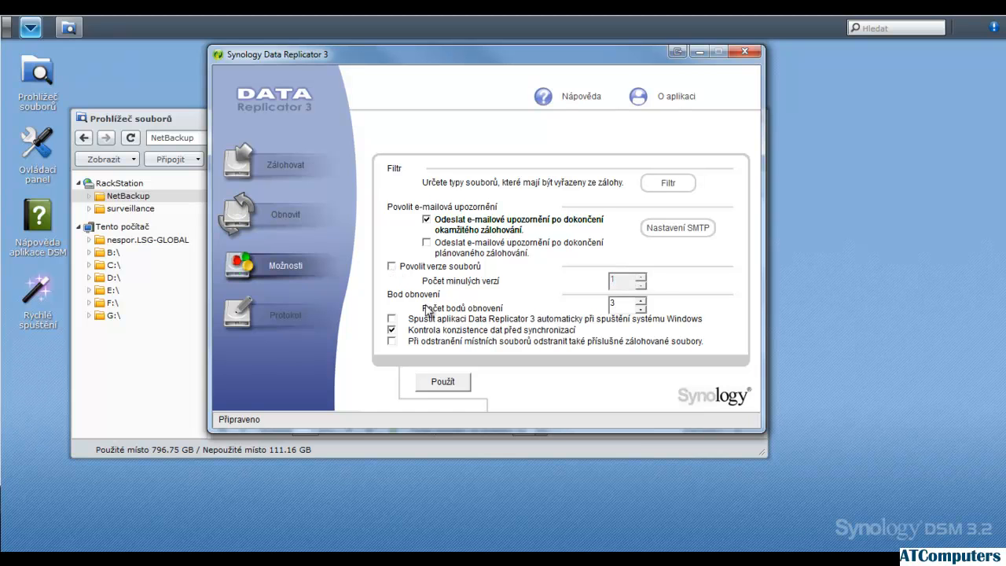
# Set the number of restore points to 2 and run an immediate backup with the Hudba folder added to the selection
pyautogui.moveTo(625, 304); pyautogui.dragTo(613, 303)
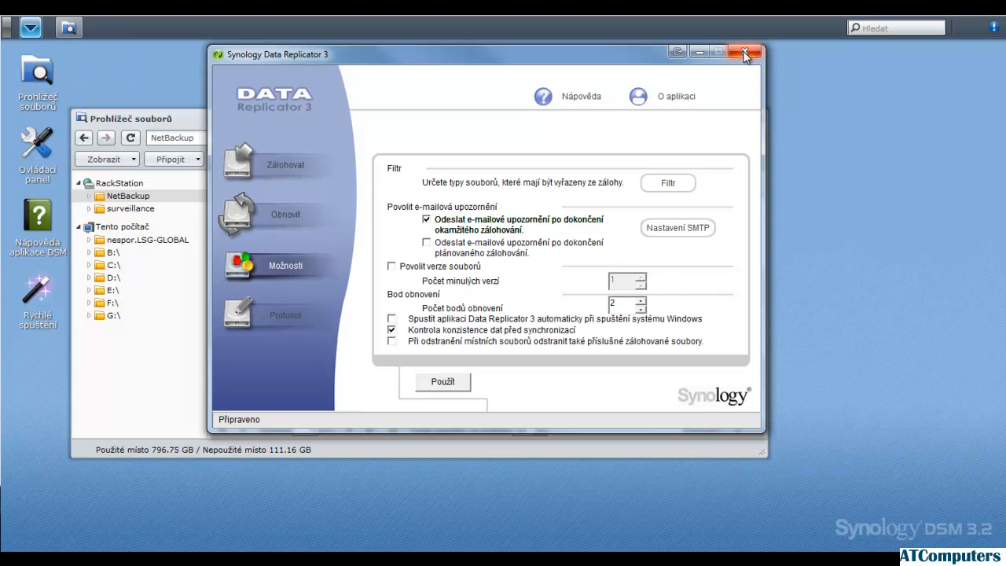
pyautogui.click(314, 172)
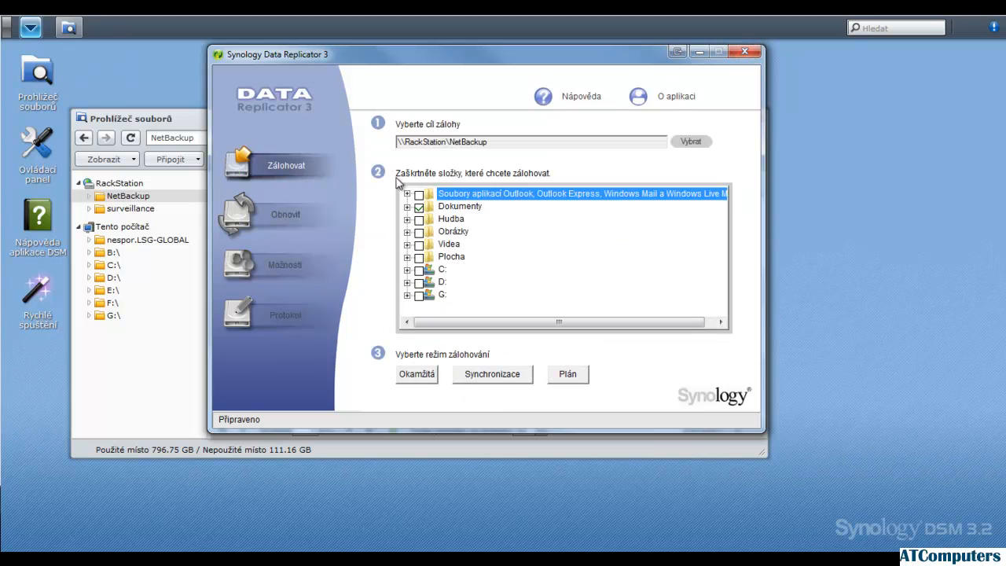
pyautogui.click(419, 221)
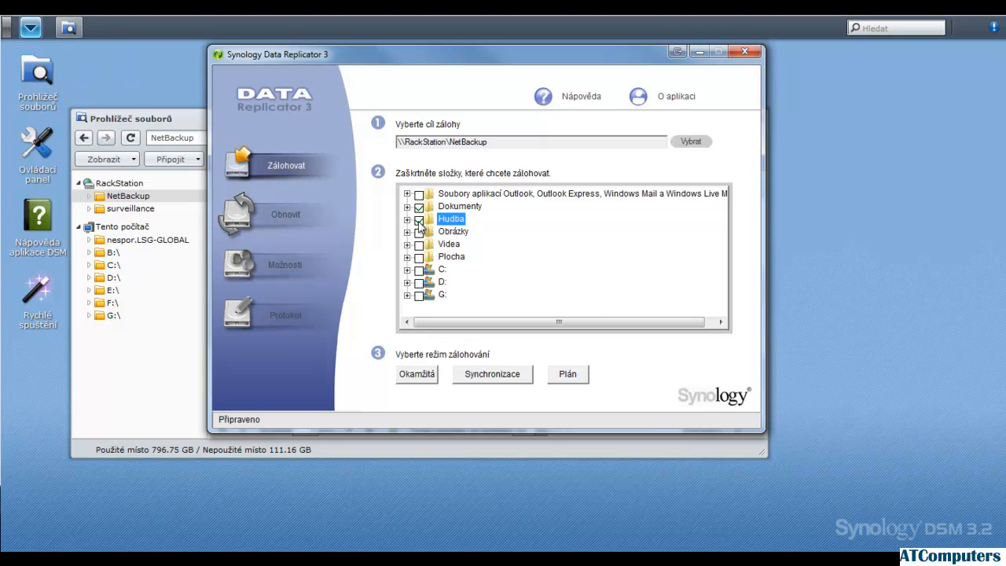
pyautogui.click(425, 376)
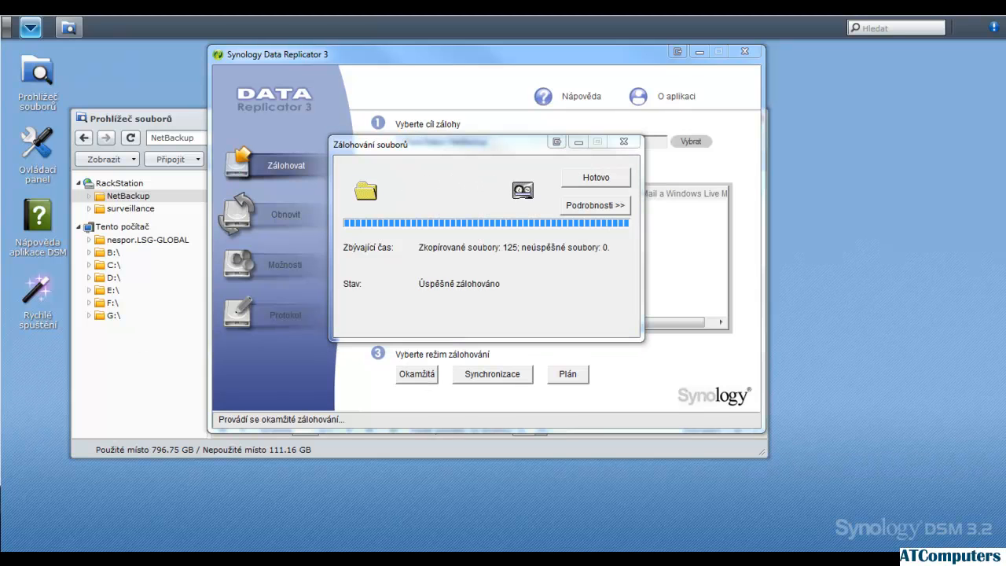
pyautogui.click(593, 183)
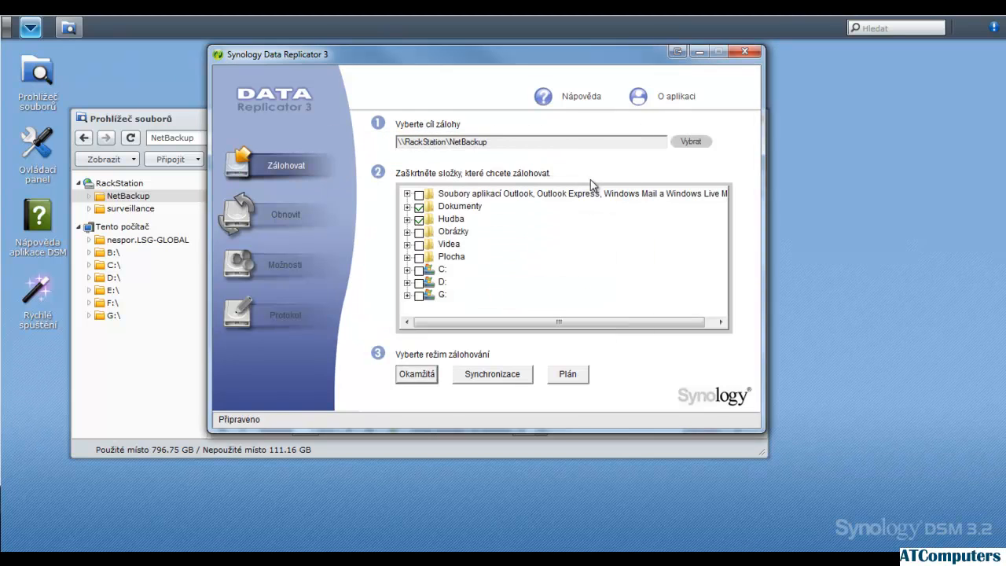
# In the DSM file browser, open the computer's backup folder in NetBackup and check restore points 20120418_160357 and 20120418_163314
pyautogui.click(161, 121)
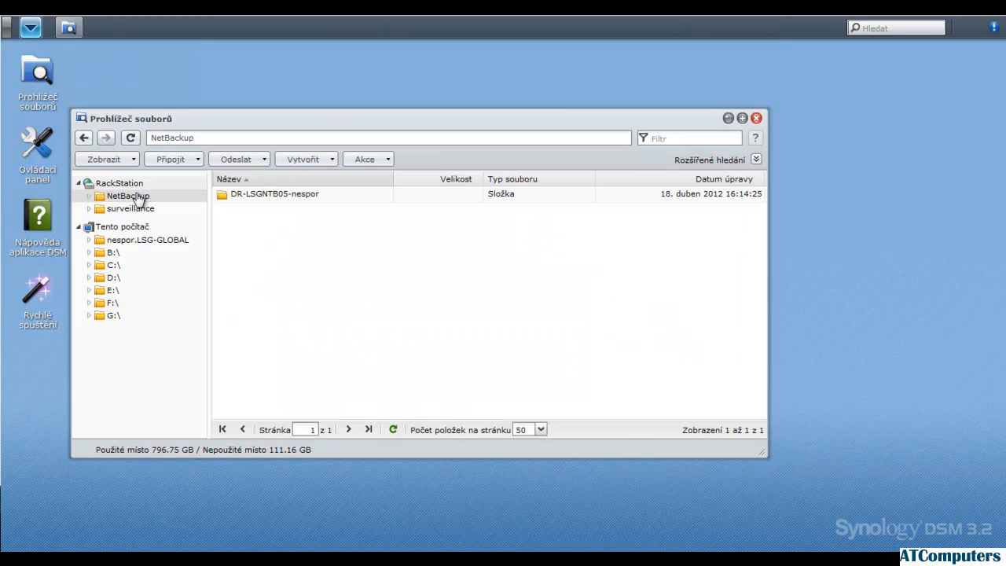
pyautogui.click(90, 195)
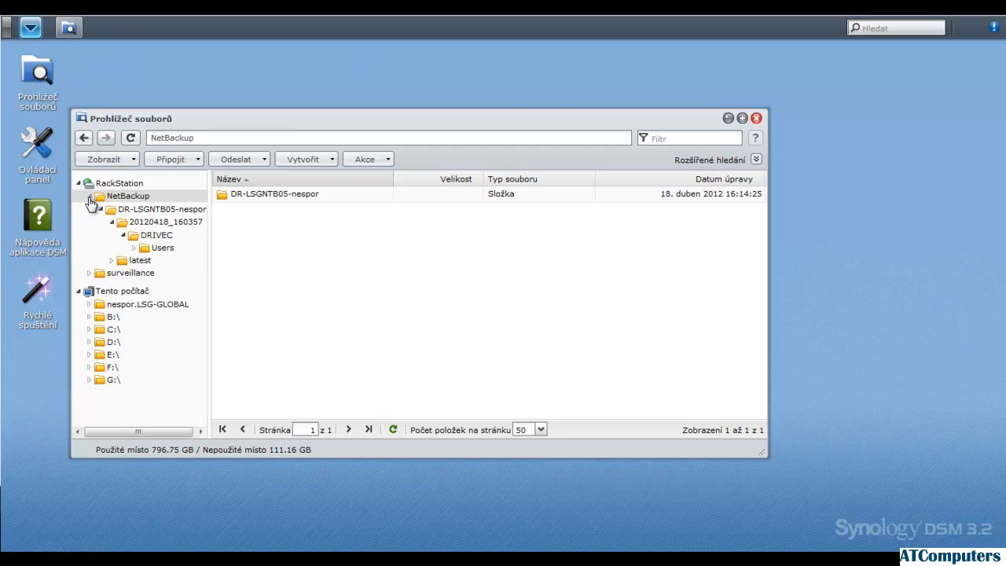
pyautogui.click(155, 211)
pyautogui.click(112, 222)
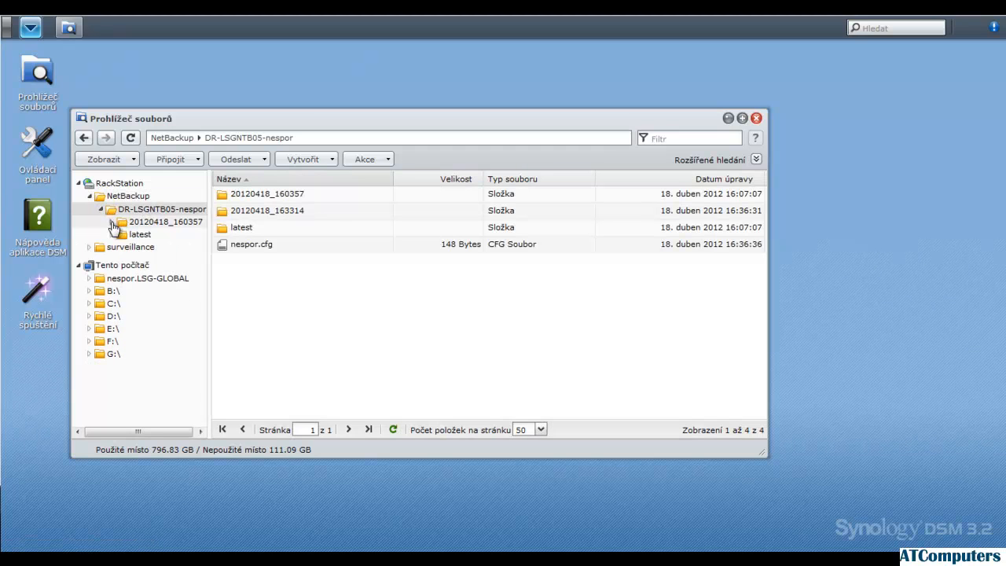
pyautogui.click(269, 215)
pyautogui.click(249, 201)
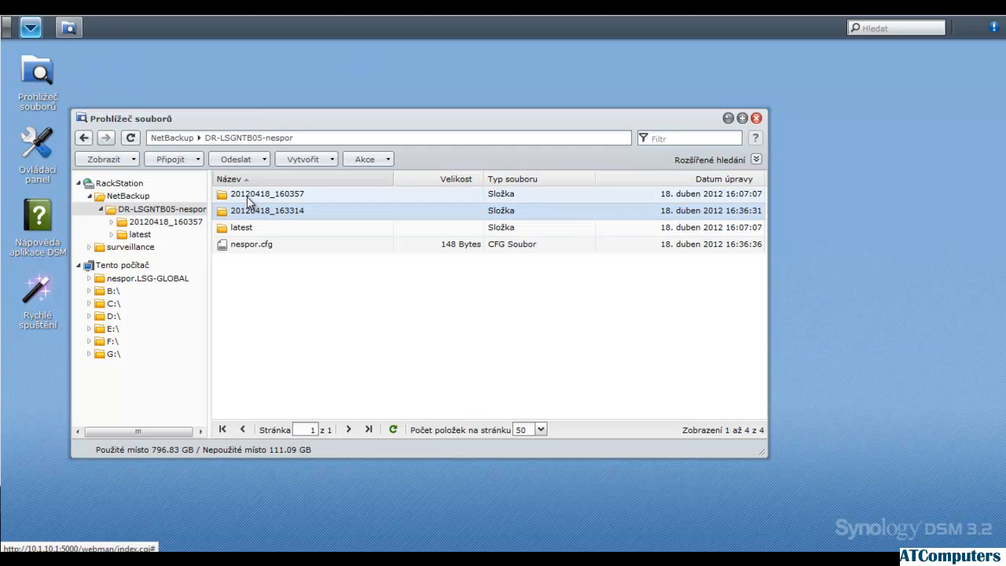
# Switch to Data Replicator and apply its options with 2 restore points
pyautogui.click(142, 560)
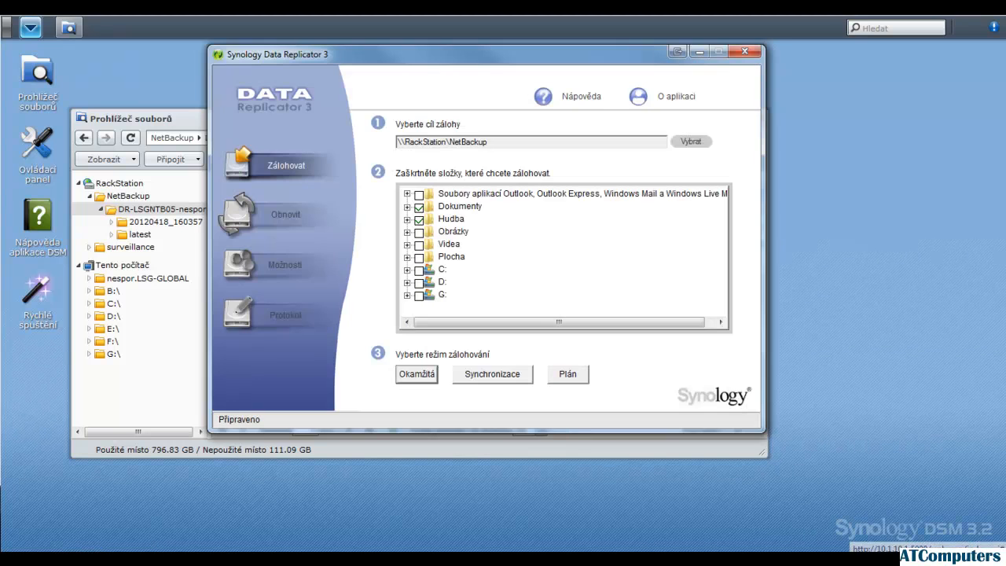
pyautogui.click(287, 264)
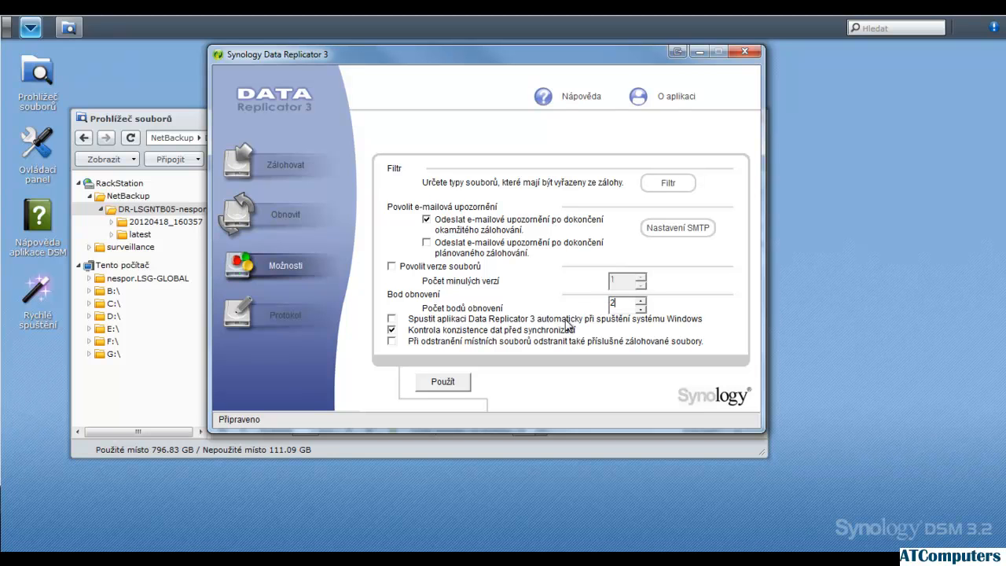
pyautogui.click(452, 382)
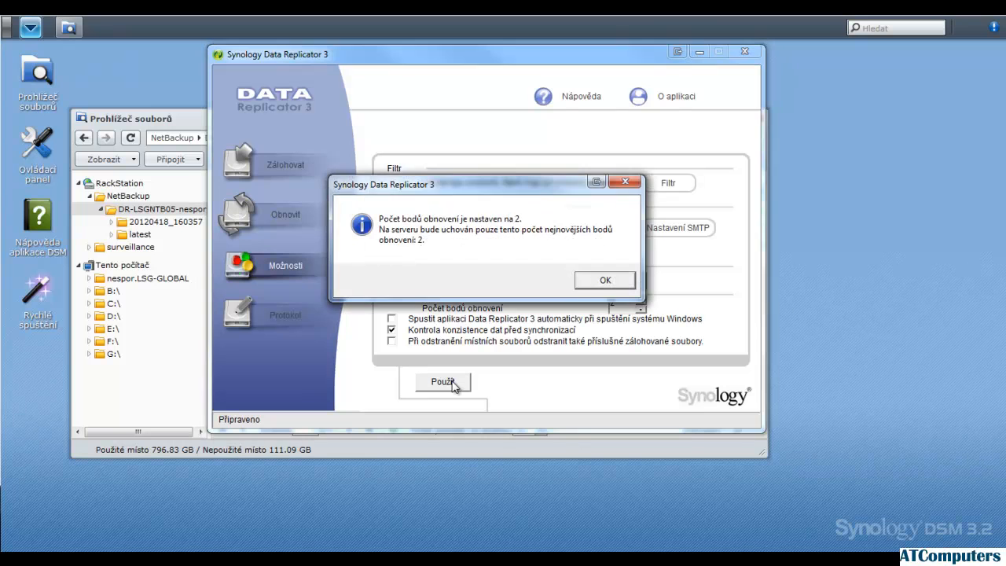
pyautogui.click(602, 281)
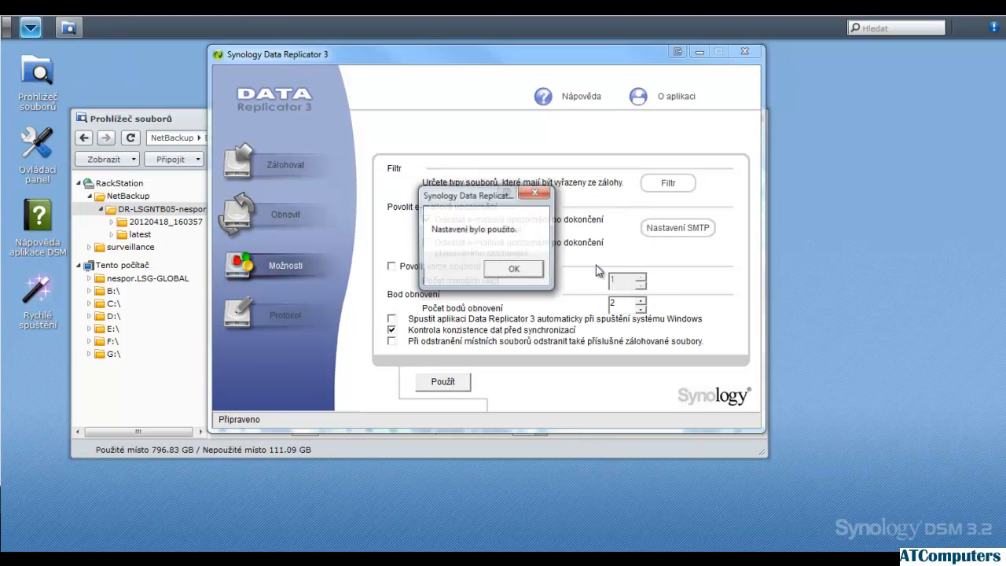
pyautogui.click(507, 272)
# Add the Obrázky folder to the backup selection, run an immediate backup and close the finished backup dialog
pyautogui.click(286, 165)
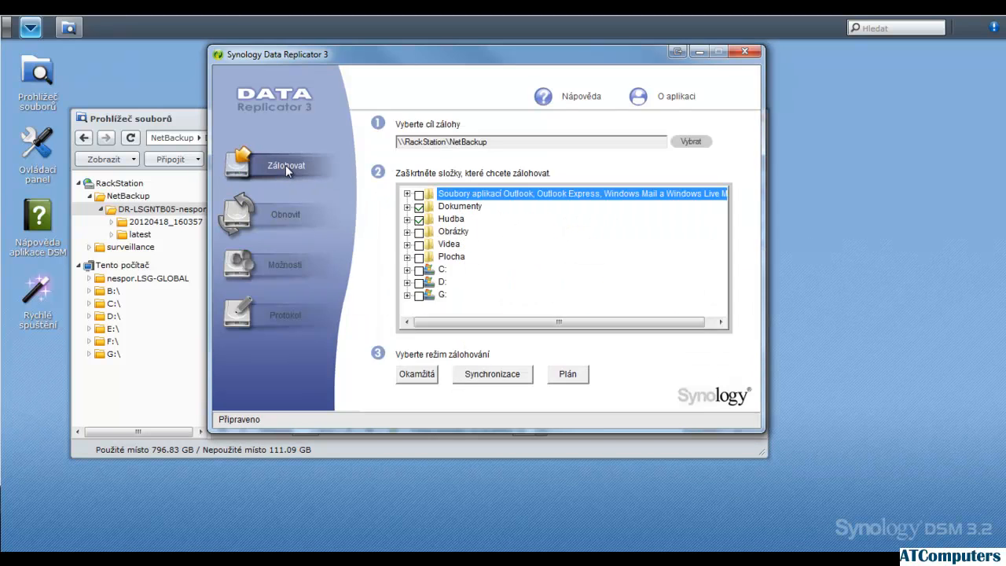
pyautogui.click(419, 233)
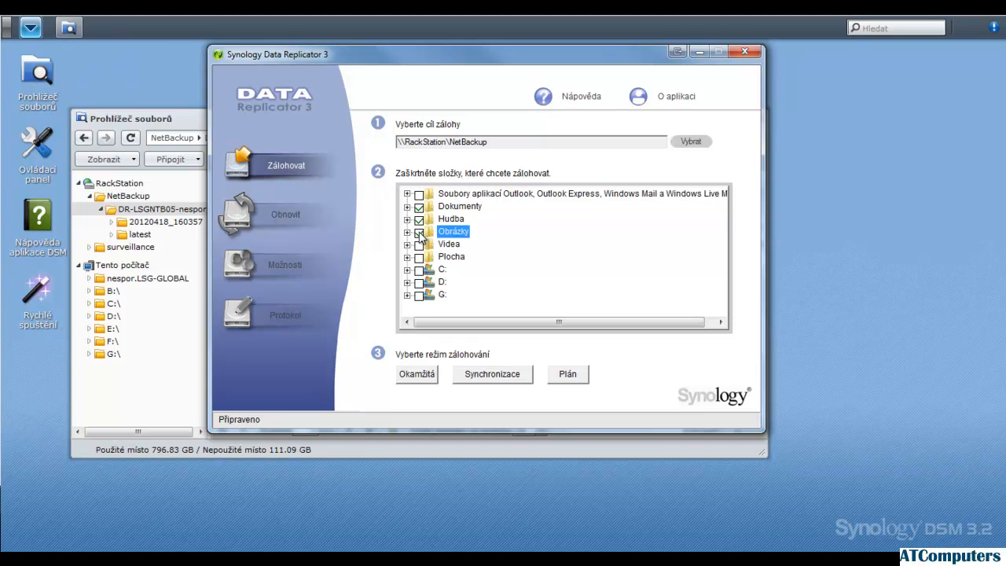
pyautogui.click(417, 375)
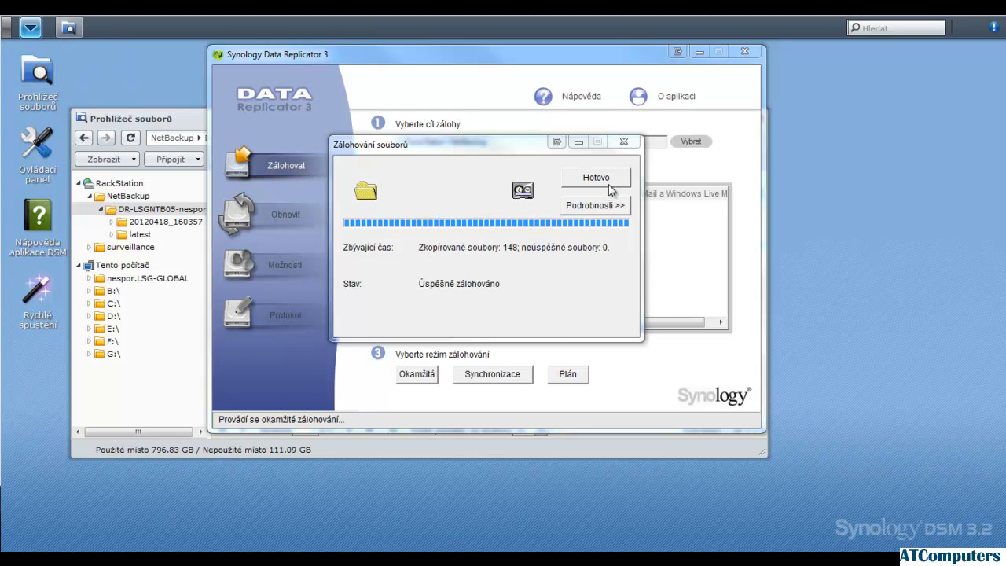
pyautogui.click(611, 177)
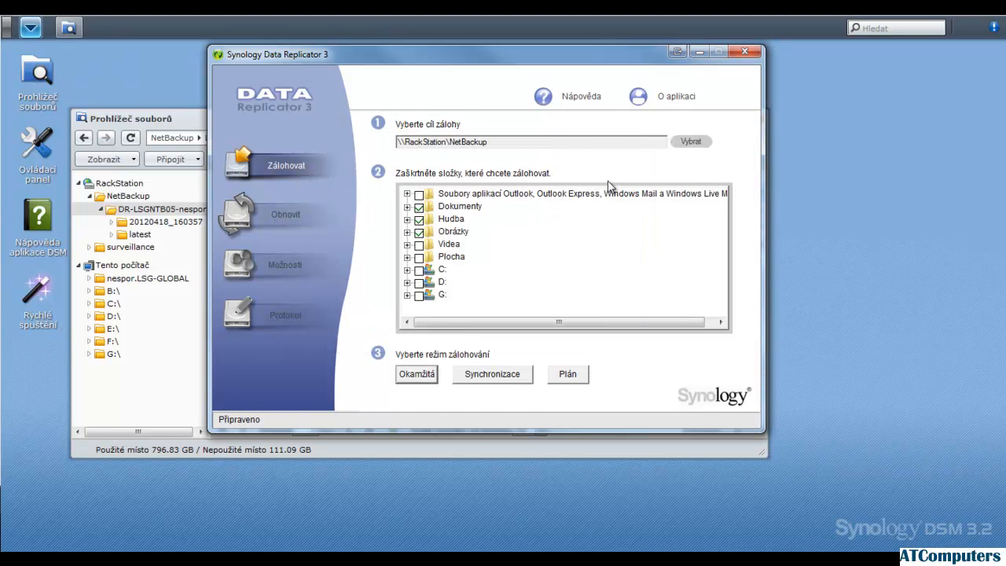
# In the DSM file browser, collapse the computer's backup folder and reload its contents from NetBackup to examine the restore points
pyautogui.click(118, 121)
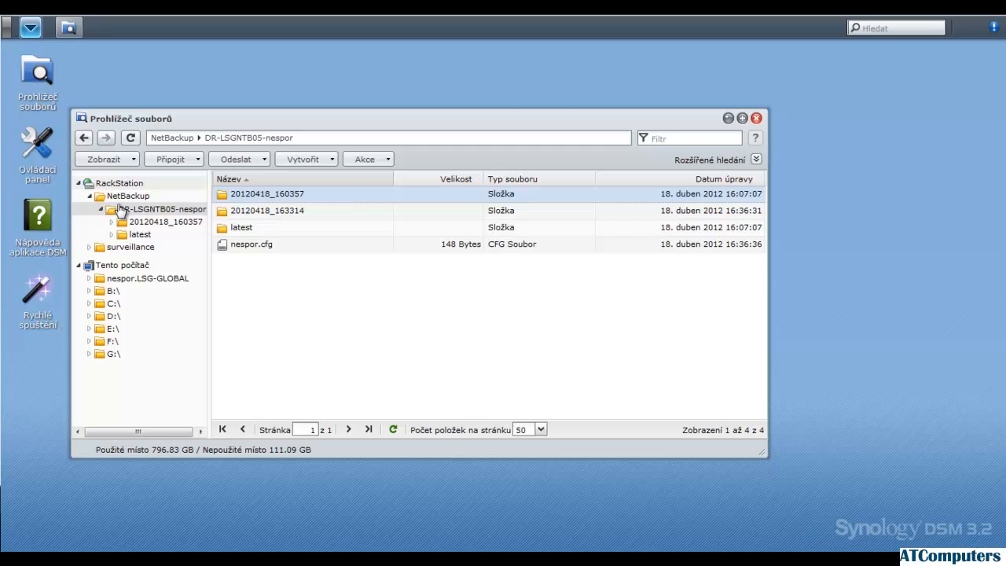
pyautogui.click(102, 209)
pyautogui.click(112, 197)
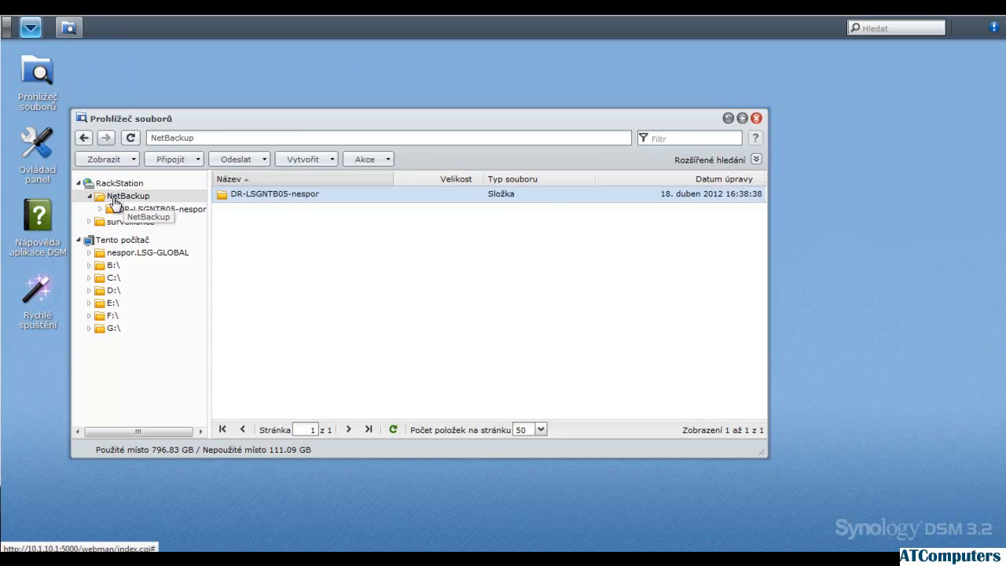
pyautogui.click(130, 210)
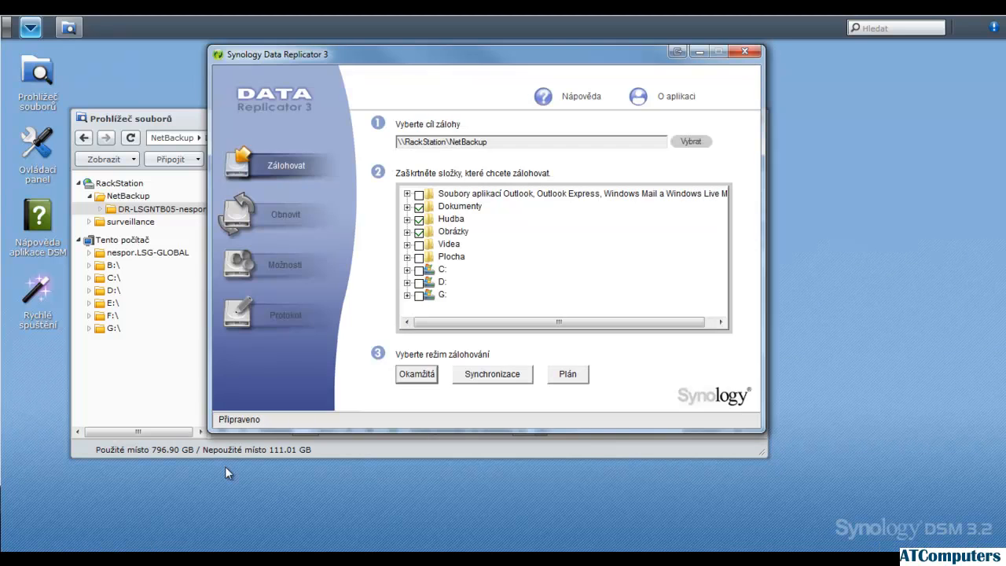
# Enable file versions in Data Replicator's options and apply the settings
pyautogui.click(254, 266)
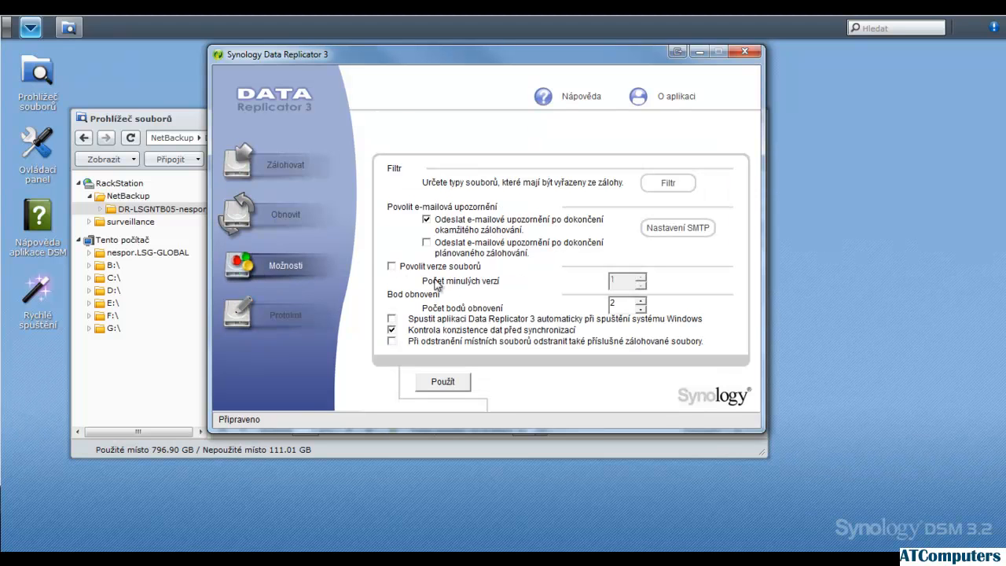
pyautogui.click(393, 268)
pyautogui.click(443, 381)
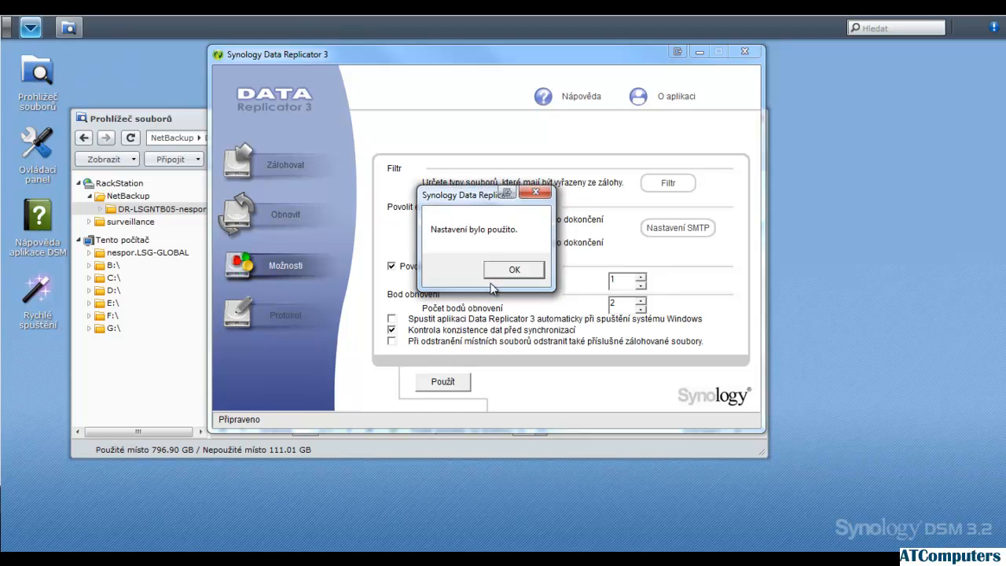
pyautogui.click(502, 270)
# Run another immediate backup of Dokumenty, Hudba and Obrázky and close the finished backup dialog
pyautogui.click(312, 166)
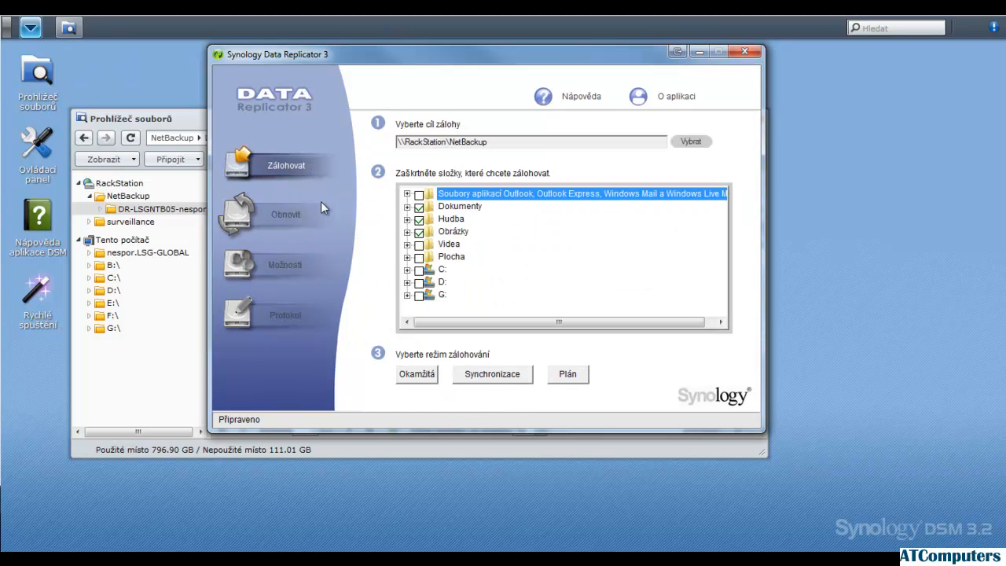
pyautogui.click(416, 376)
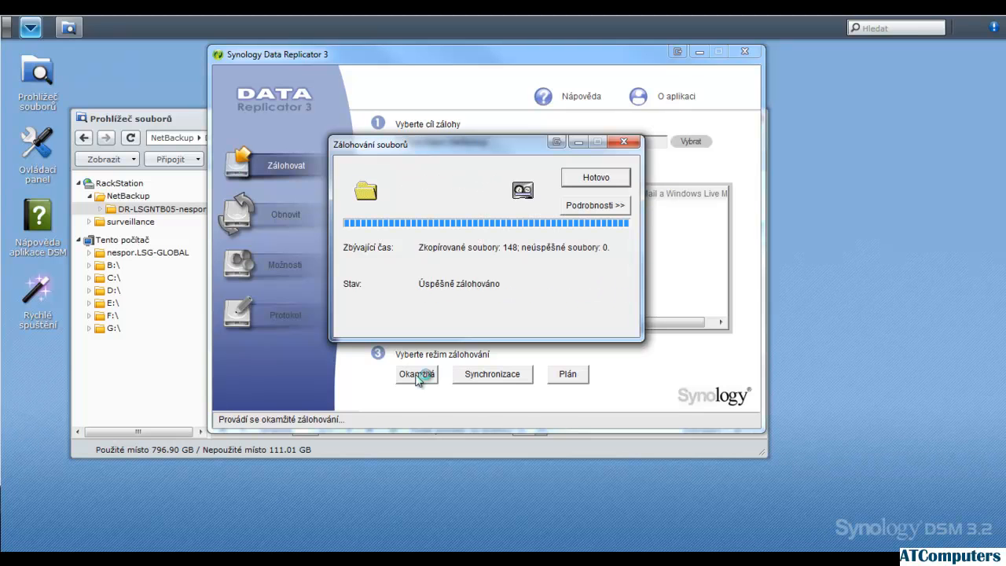
pyautogui.click(594, 178)
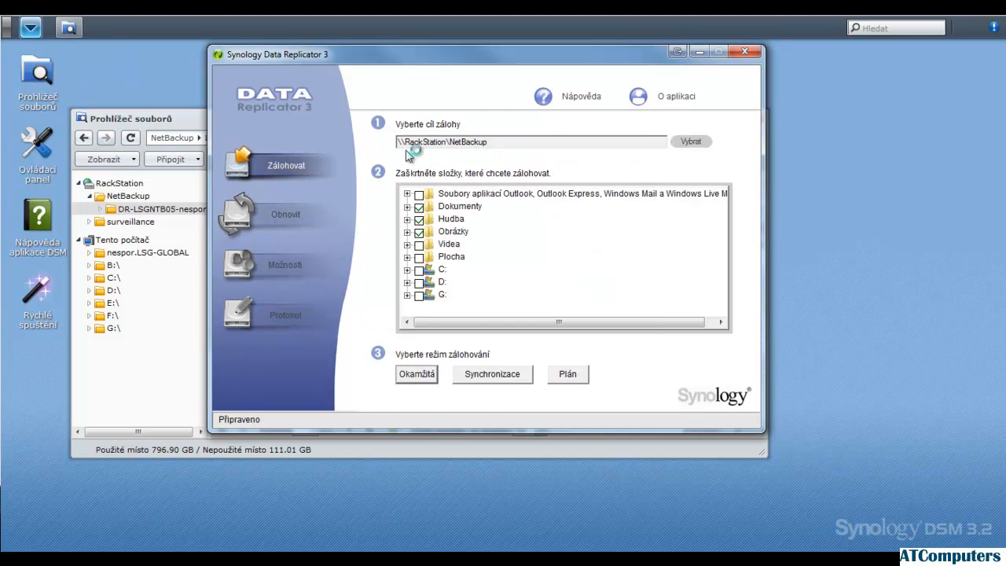
# Return to the DSM file browser and reopen the computer's backup folder from NetBackup to check for the versions folder
pyautogui.click(179, 119)
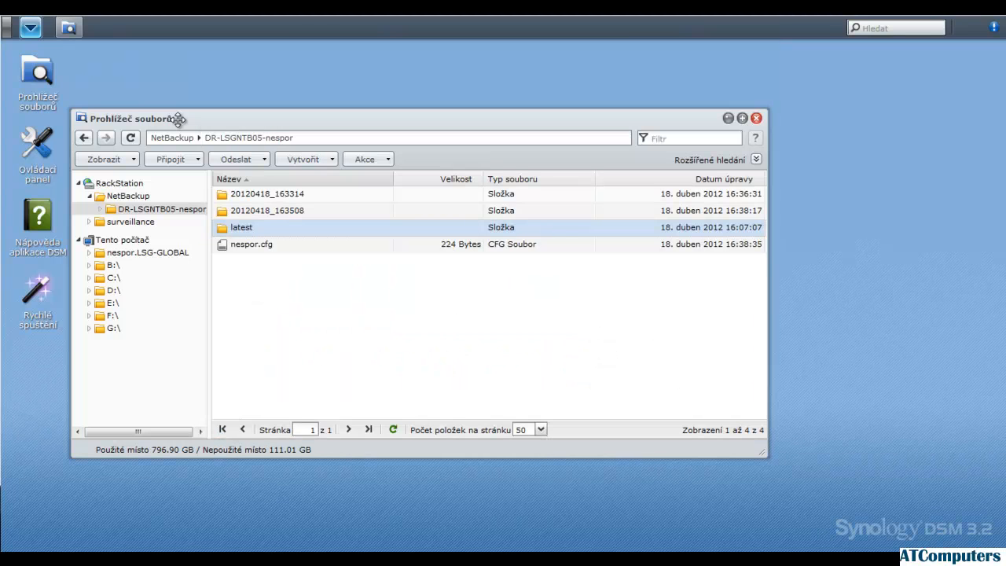
pyautogui.click(131, 198)
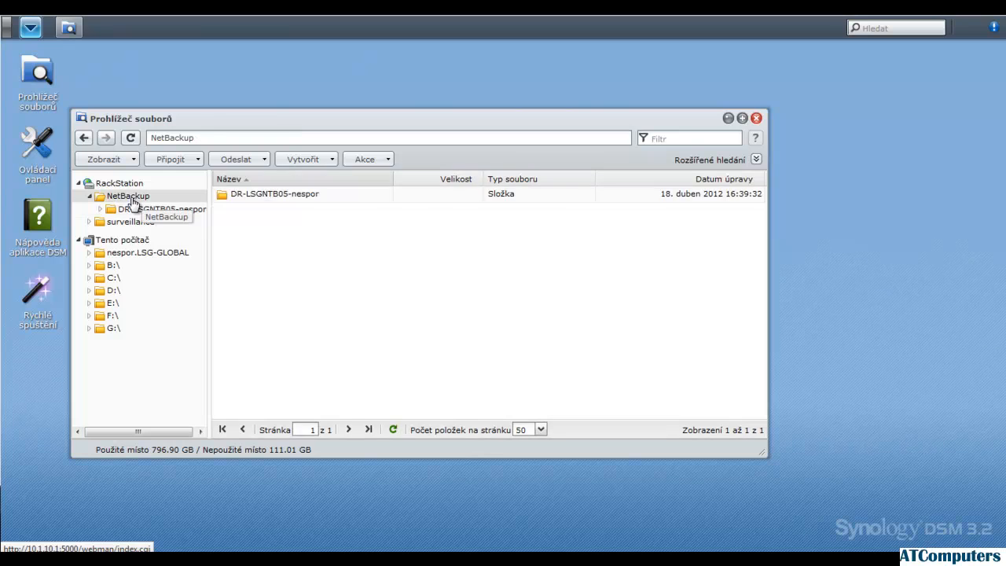
pyautogui.click(130, 209)
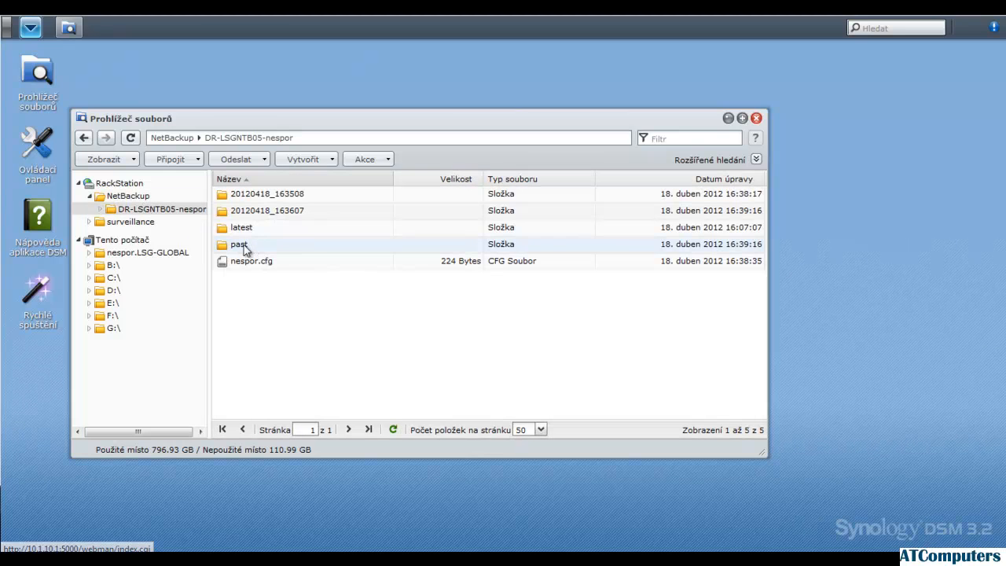
# Select the past folder, switch to Data Replicator's options and toggle removal of backed-up files on local deletion on and back off
pyautogui.click(249, 244)
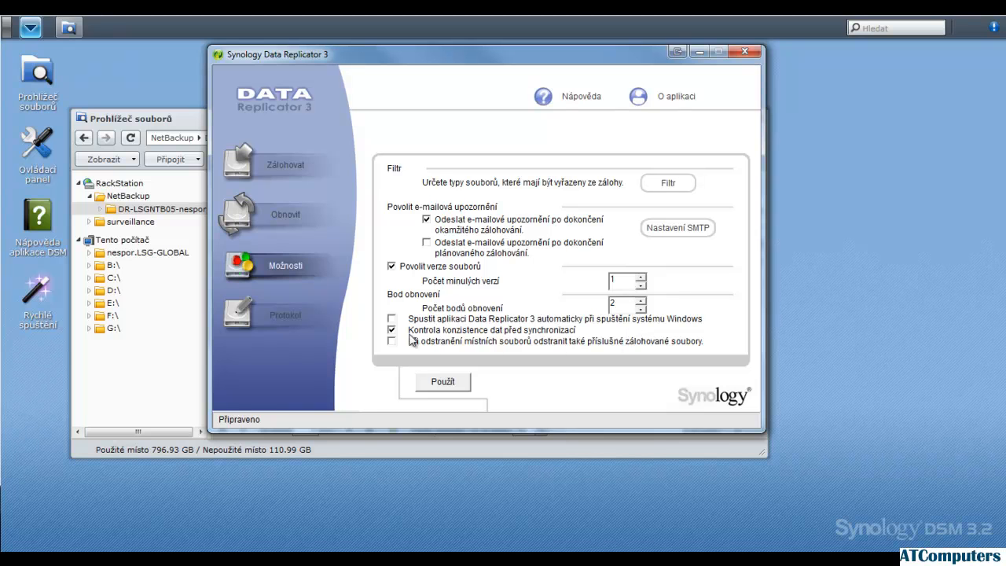
pyautogui.click(392, 341)
pyautogui.click(392, 341)
# Examine the backup and e-mail notification events in Data Replicator's log, select the e-mail error entry and try to clear the log
pyautogui.click(288, 316)
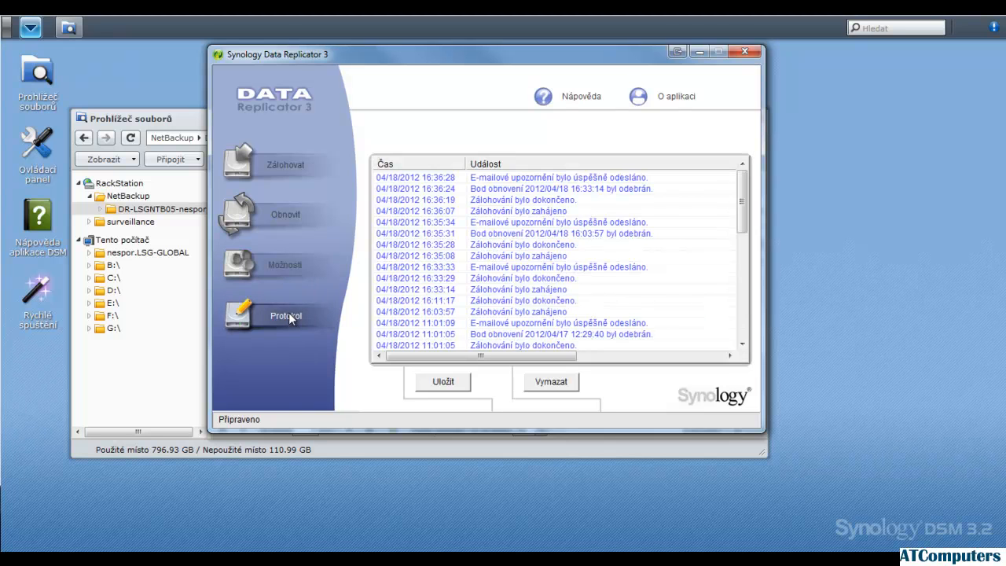
pyautogui.moveTo(737, 205); pyautogui.dragTo(742, 340)
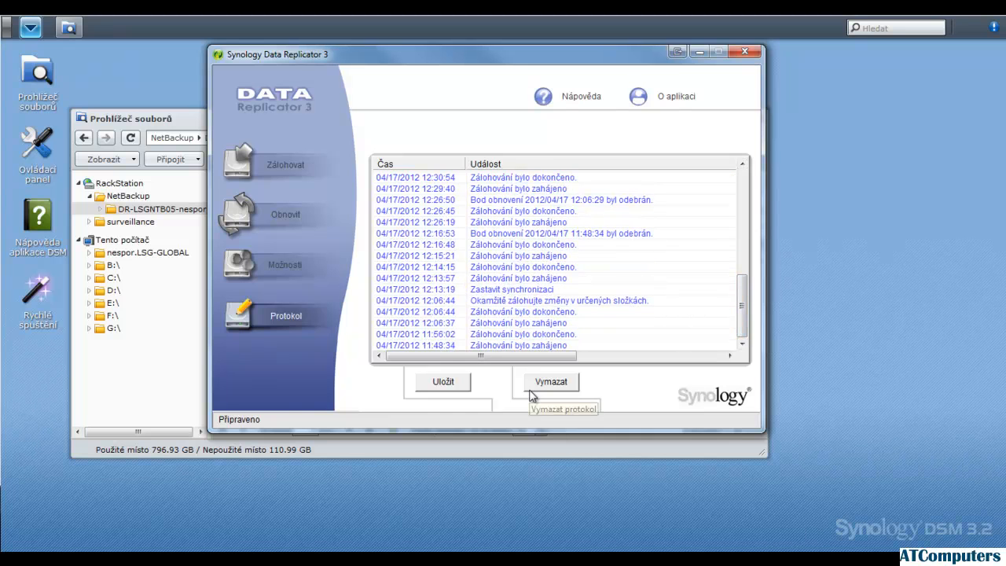
pyautogui.scroll(5, 571, 278)
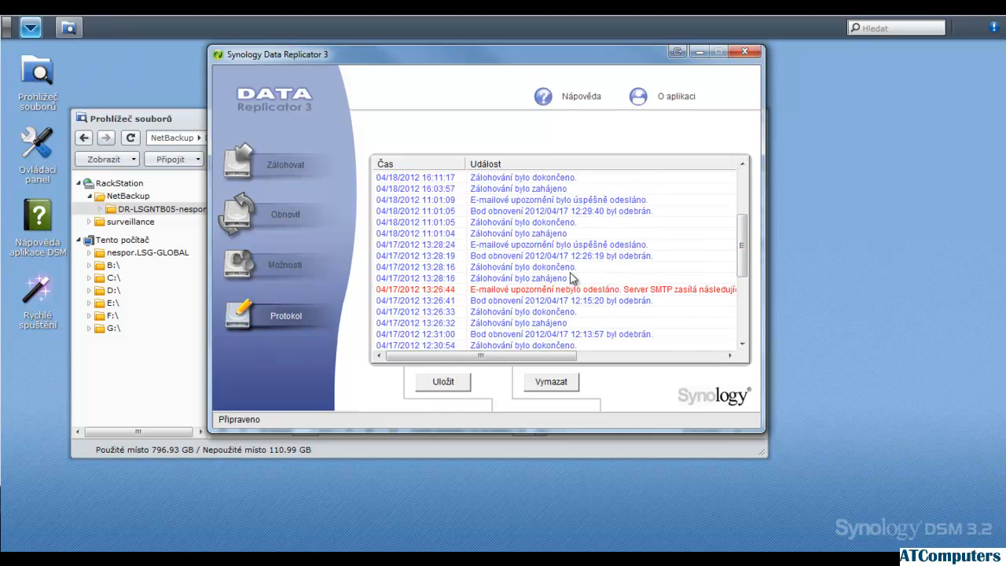
pyautogui.click(560, 290)
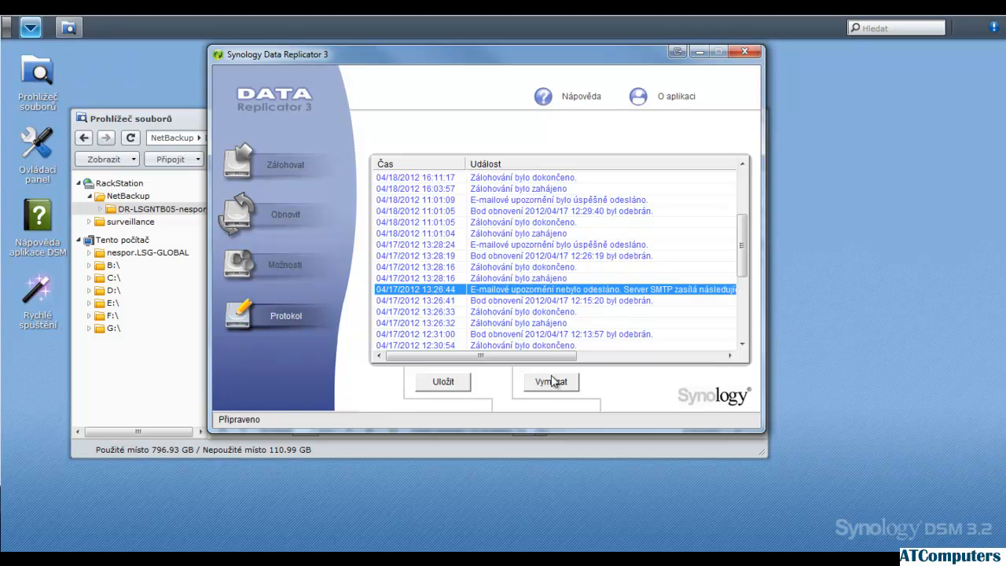
pyautogui.click(553, 383)
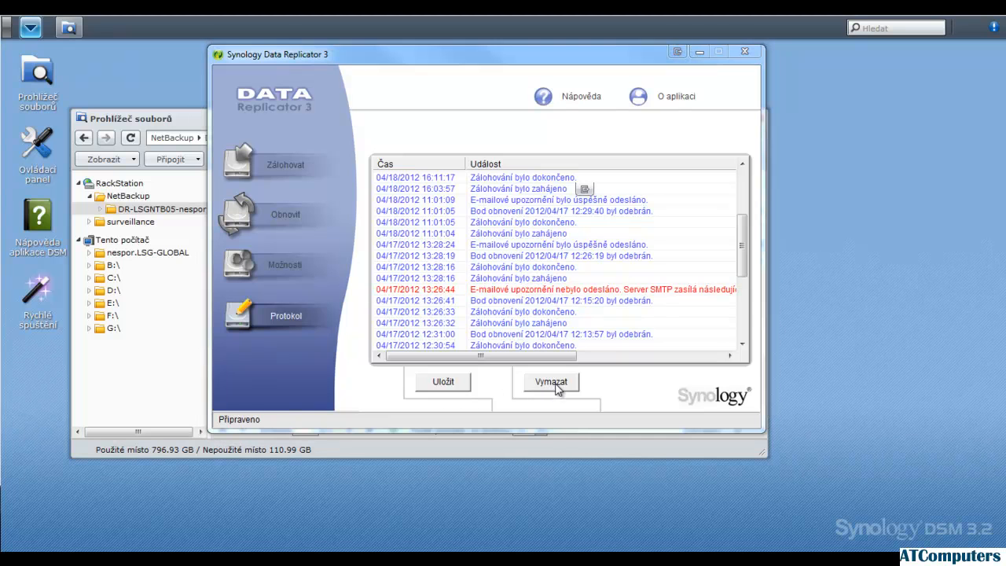
pyautogui.click(587, 270)
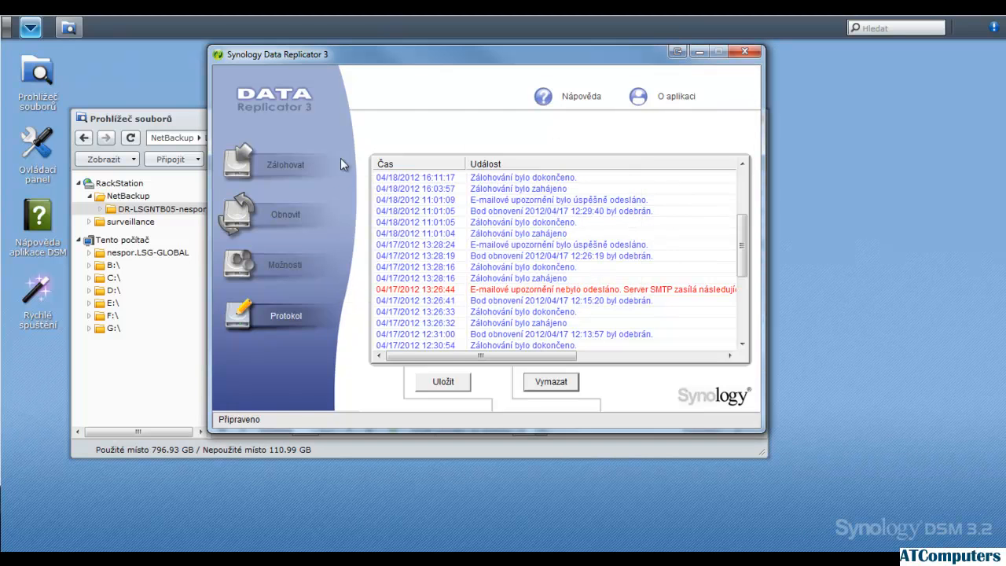
# Start synchronization of Dokumenty, Hudba and Obrázky to NetBackup, accept the immediate incremental backup and toggle its progress details
pyautogui.click(311, 160)
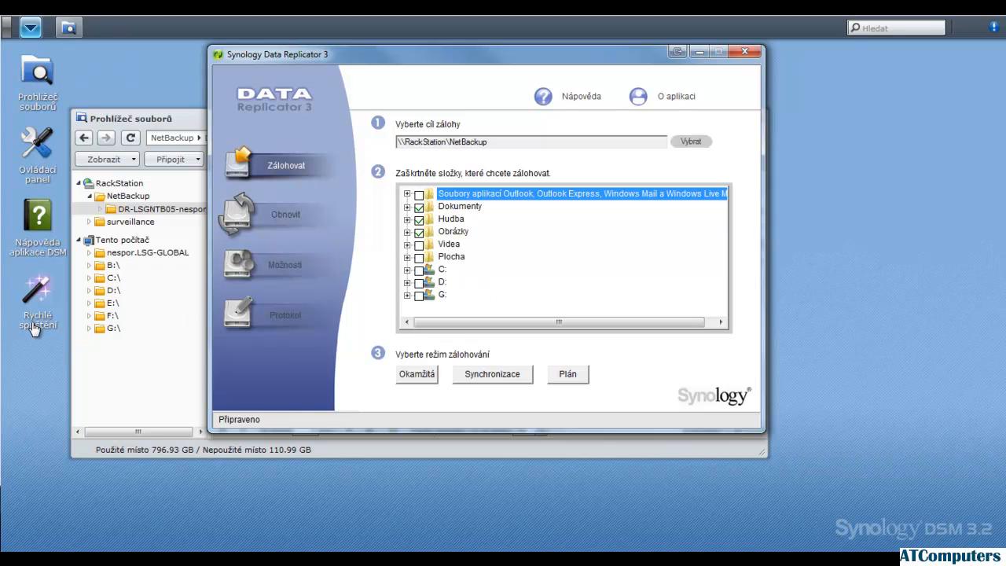
pyautogui.click(485, 383)
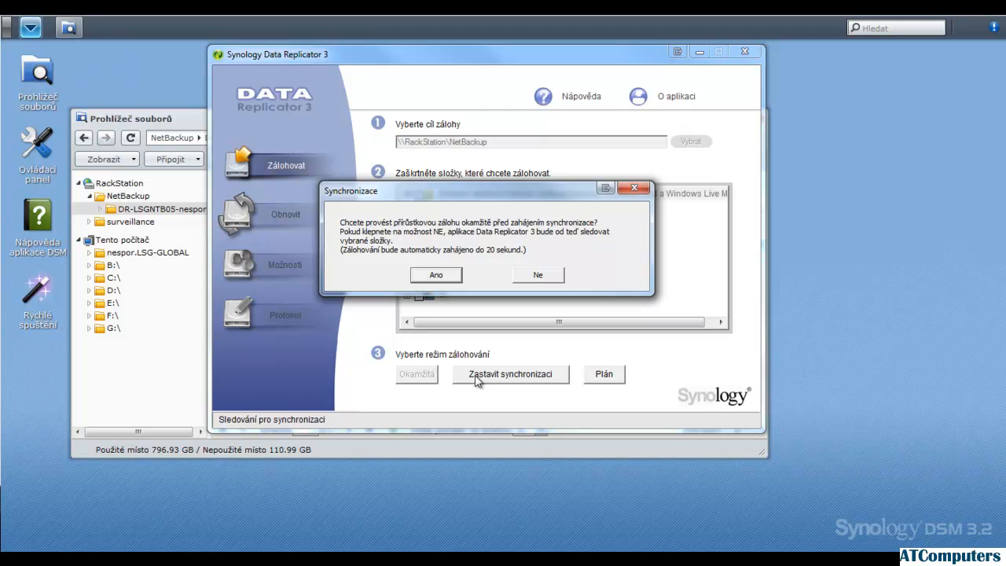
pyautogui.click(435, 275)
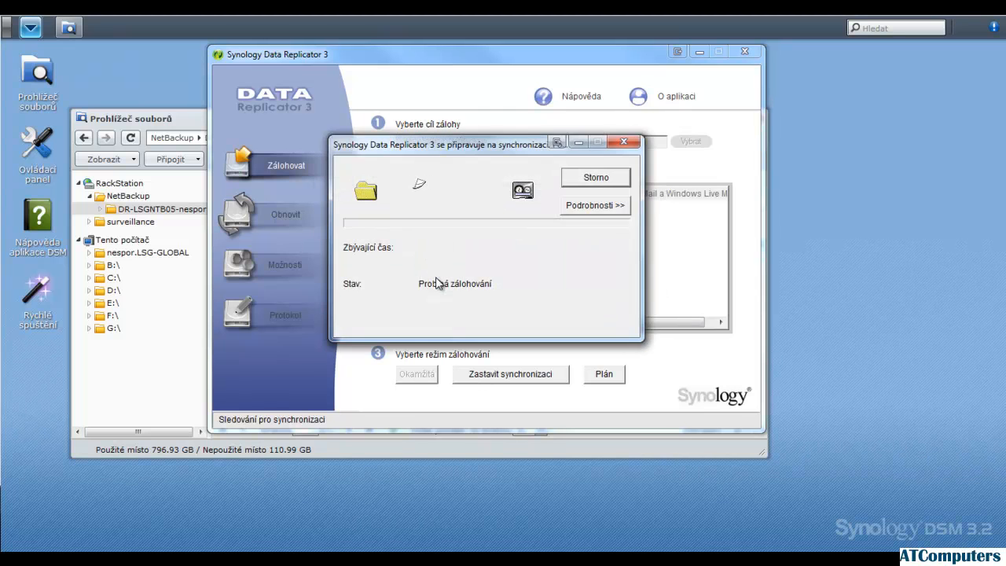
pyautogui.click(625, 206)
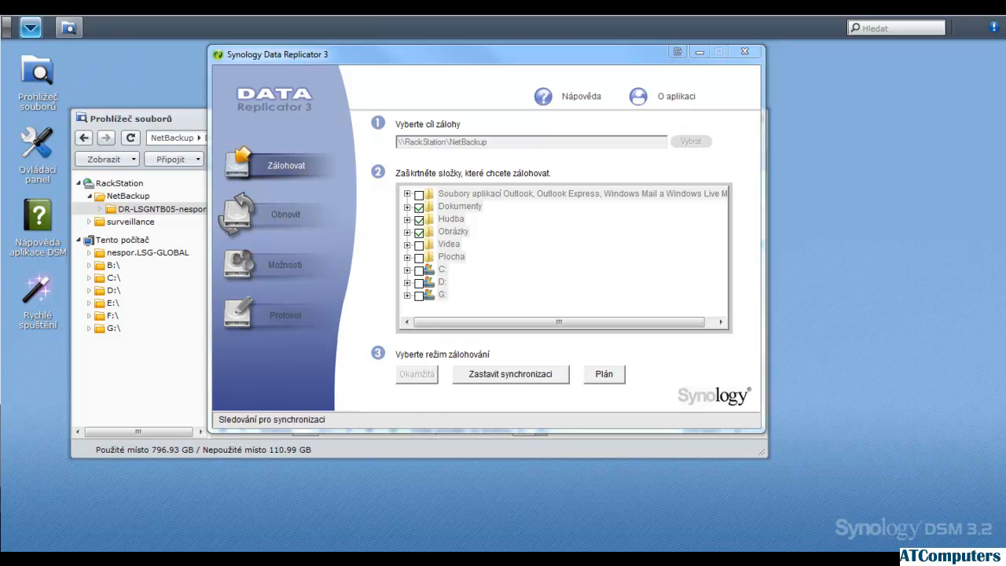
# Minimize Data Replicator, reload the computer's backup folder from NetBackup in the DSM file browser to check the restore points, and minimize the browser
pyautogui.click(275, 395)
pyautogui.click(698, 51)
pyautogui.click(129, 198)
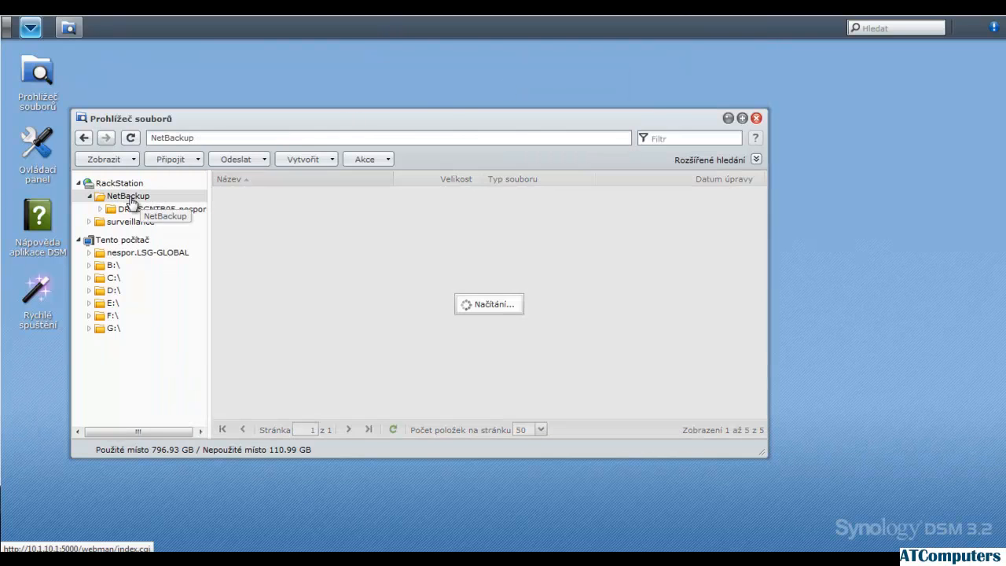
pyautogui.click(130, 213)
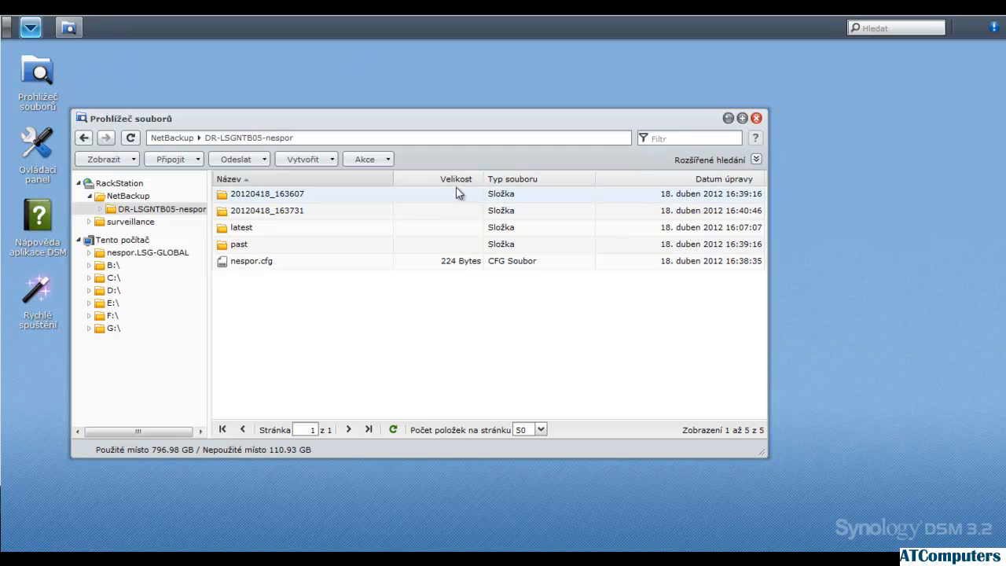
pyautogui.click(727, 118)
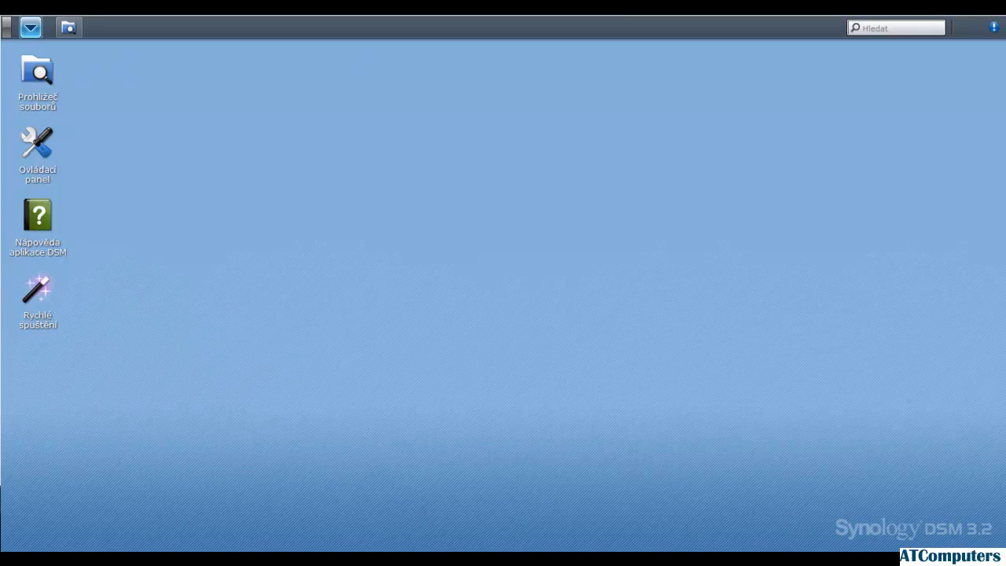